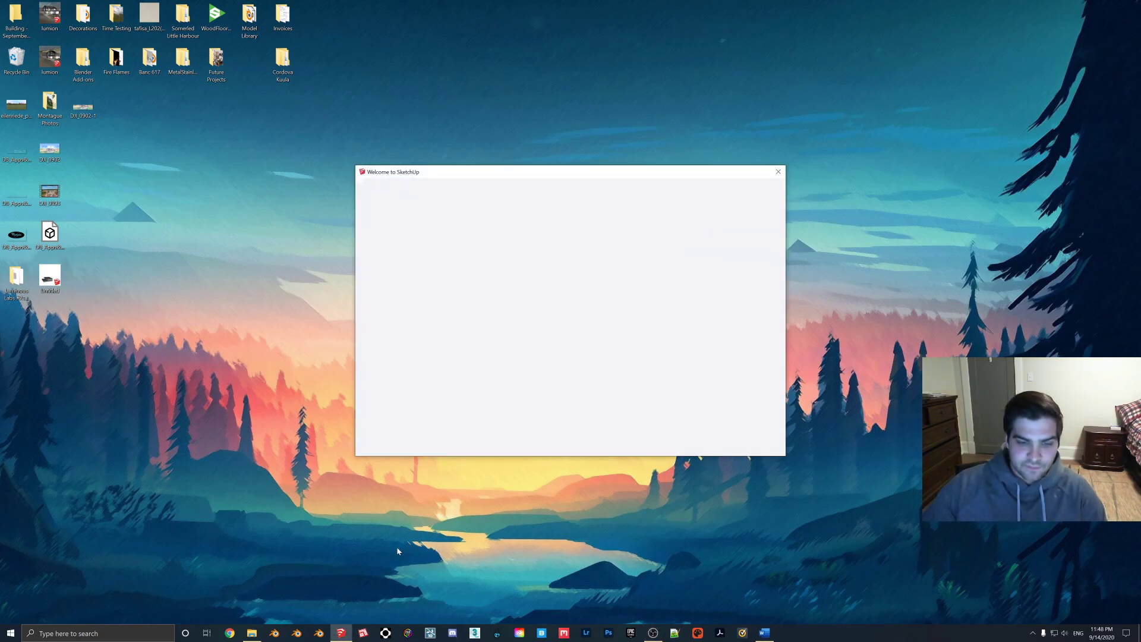
- Start a new SketchUp model from a template and delete the default person figure
click(474, 273)
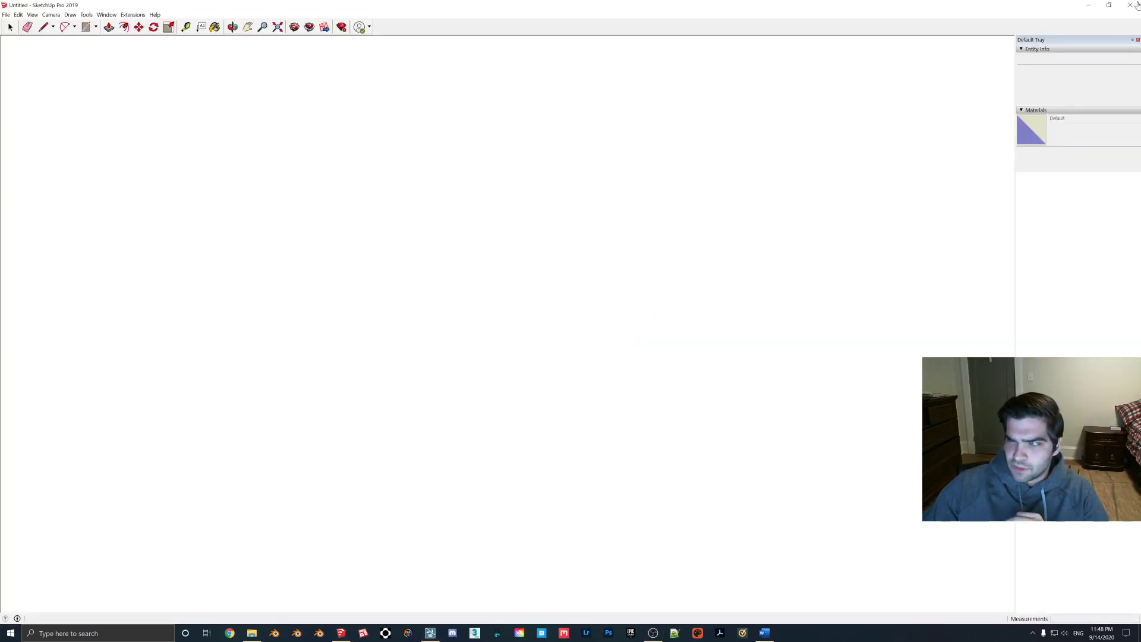
right_click(430, 635)
click(432, 614)
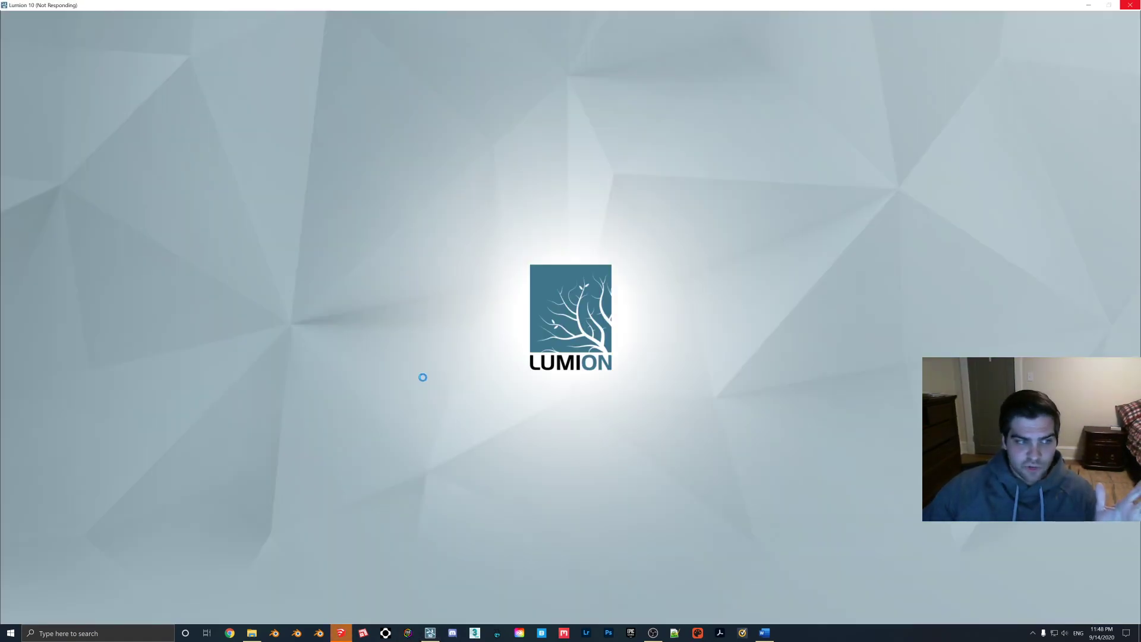
click(344, 634)
click(387, 310)
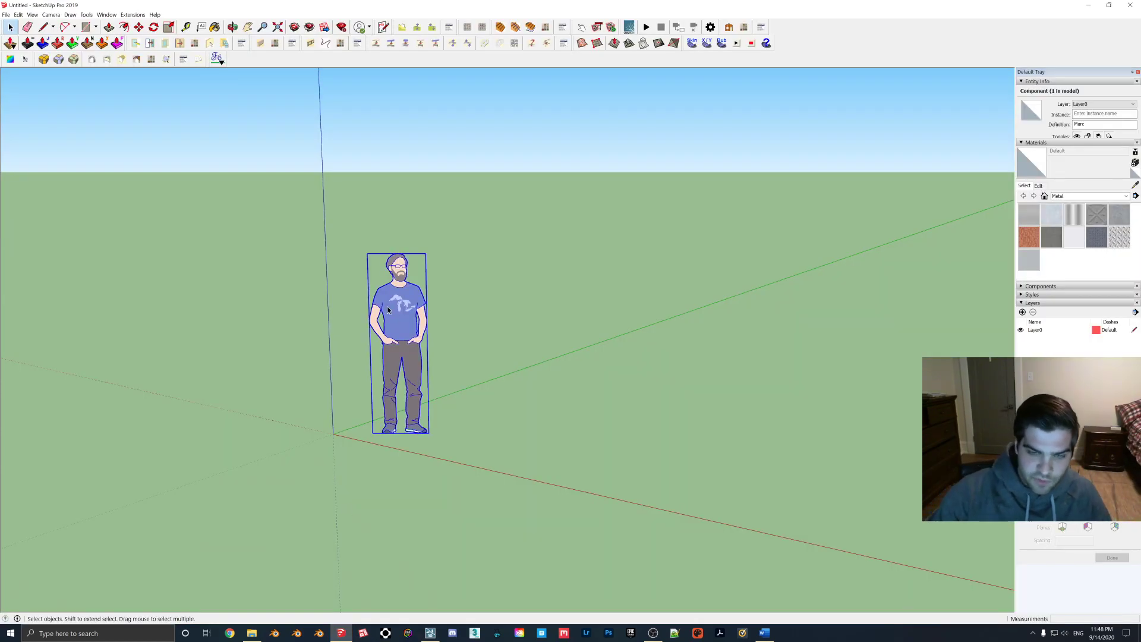
key(Delete)
- Draw a rectangle on the ground plane at the origin and divide it into two halves with a line
mouse_move(387, 311)
middle_down()
mouse_move(514, 393)
mouse_move(413, 372)
mouse_move(520, 531)
mouse_move(438, 520)
middle_up()
key(r)
click(381, 486)
click(599, 418)
middle_drag(599, 417, 555, 476)
key(l)
click(488, 502)
click(512, 414)
- Push/pull the two rectangle halves up to different heights, making one clearly taller than the other
key(p)
drag(554, 448, 551, 419)
drag(486, 452, 487, 443)
middle_drag(486, 442, 511, 410)
key(space)
triple_click(587, 466)
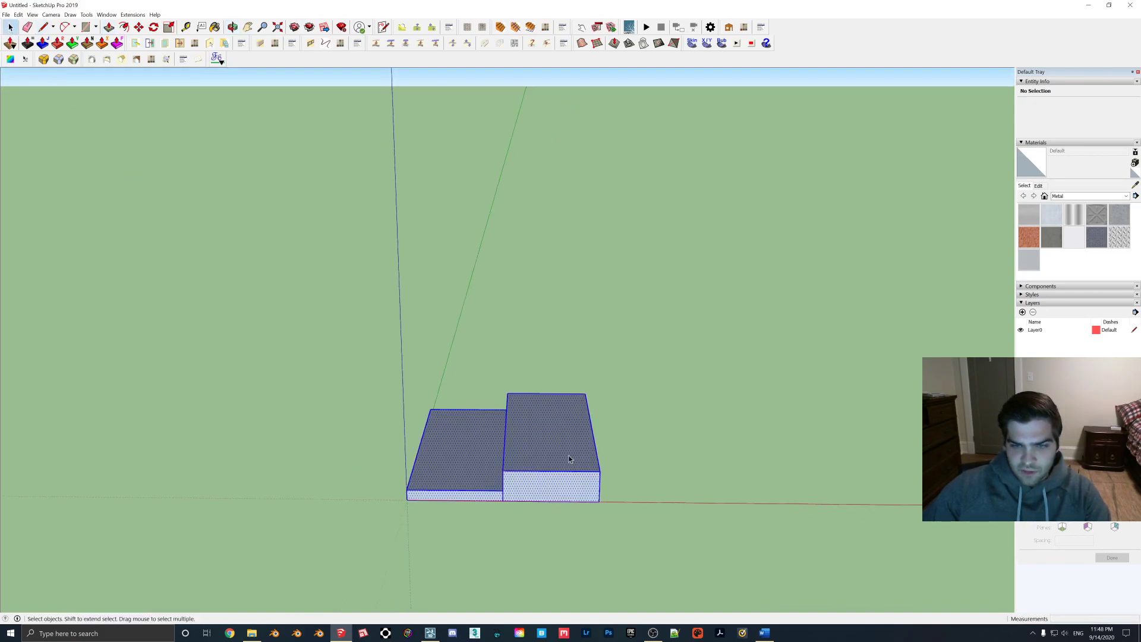
right_click(533, 472)
click(559, 516)
click(540, 440)
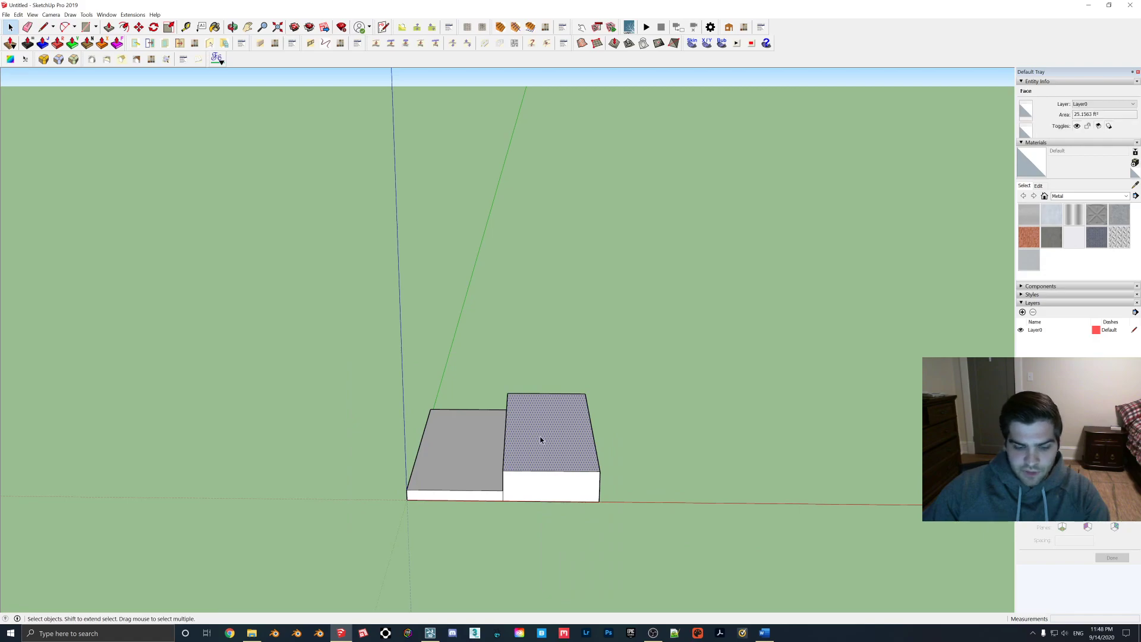
- Split the taller block's exposed side face with a line and pull its upper part out about 1' 10" over the lower block
middle_drag(537, 428, 626, 451)
key(l)
click(594, 450)
click(470, 395)
key(p)
click(500, 412)
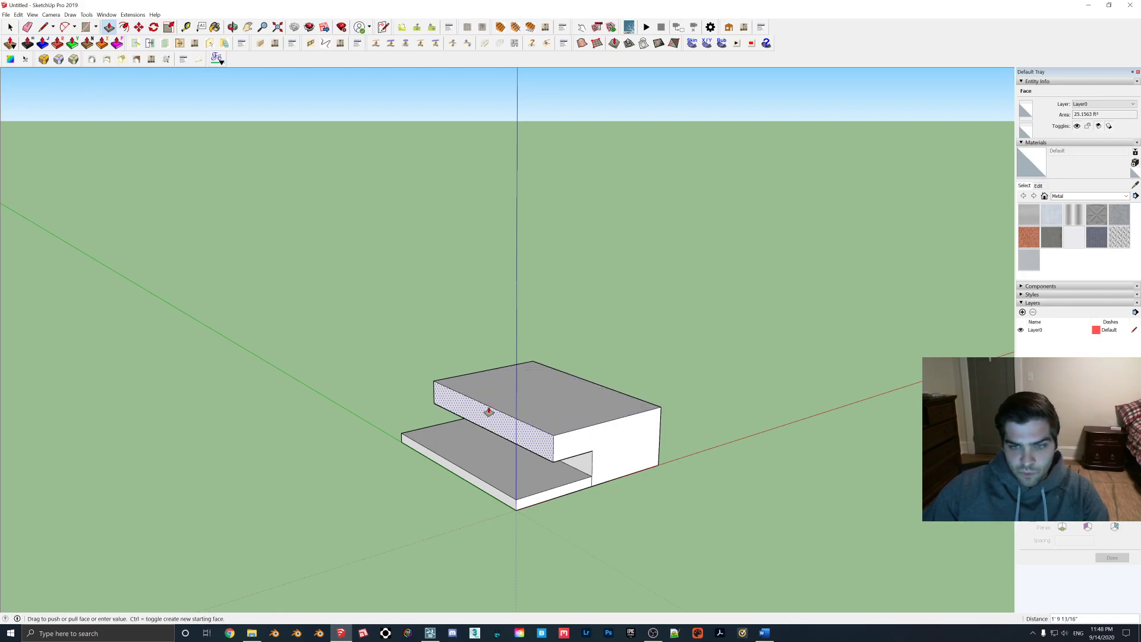
click(489, 411)
mouse_move(568, 479)
middle_down()
mouse_move(644, 439)
mouse_move(498, 463)
middle_up()
key(e)
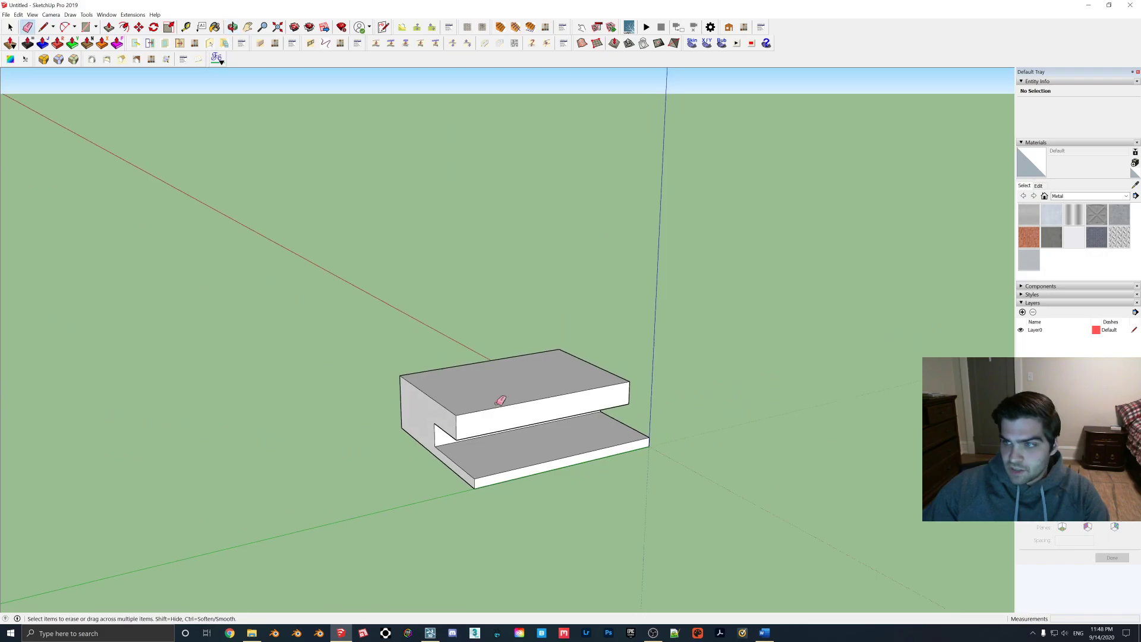
- Apply the Metal Rusted material to all faces of the block
click(1029, 238)
click(557, 382)
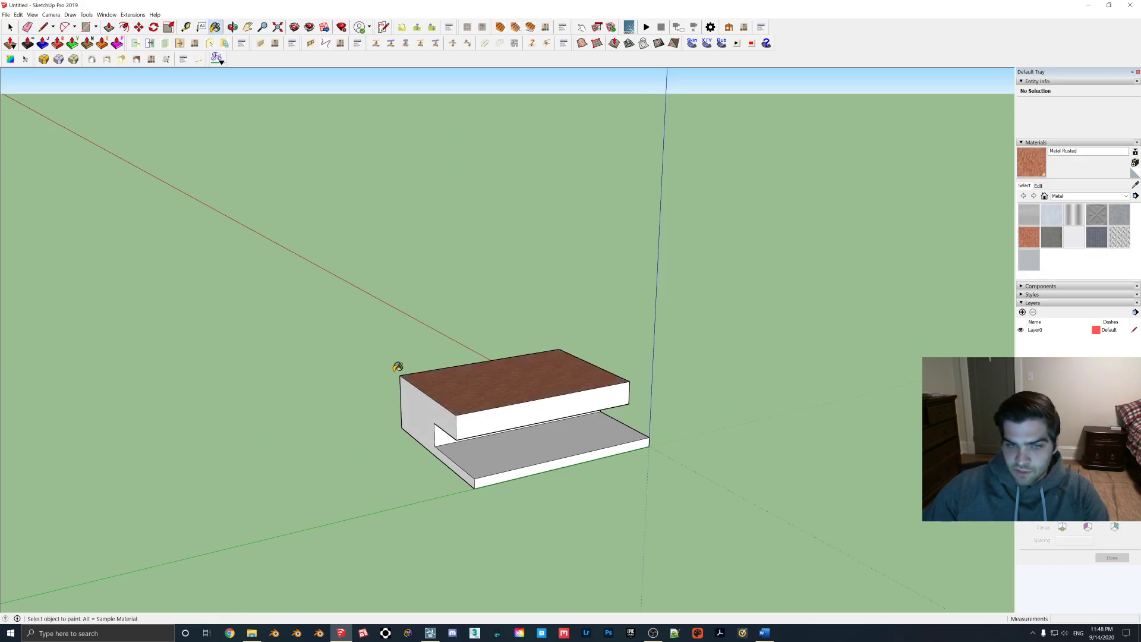
key(space)
mouse_move(314, 274)
mouse_down()
mouse_move(426, 352)
mouse_move(814, 550)
mouse_up()
key(b)
click(540, 394)
mouse_move(539, 395)
middle_down()
mouse_move(354, 319)
mouse_move(323, 458)
mouse_move(429, 234)
mouse_move(465, 311)
middle_up()
key(r)
click(422, 375)
click(574, 450)
mouse_move(574, 450)
middle_down()
mouse_move(550, 408)
mouse_move(565, 394)
mouse_move(547, 394)
mouse_move(504, 476)
mouse_move(556, 428)
mouse_move(544, 413)
middle_up()
key(b)
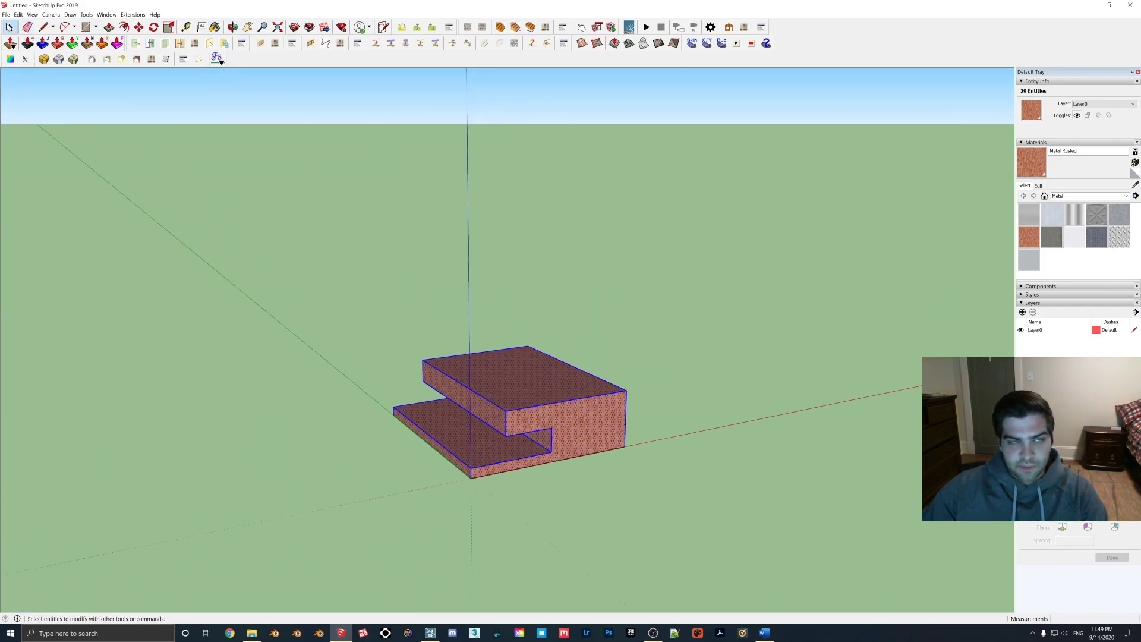
- Export the 3D model to the Desktop as a COLLADA (.dae) file named Blender Test
click(6, 14)
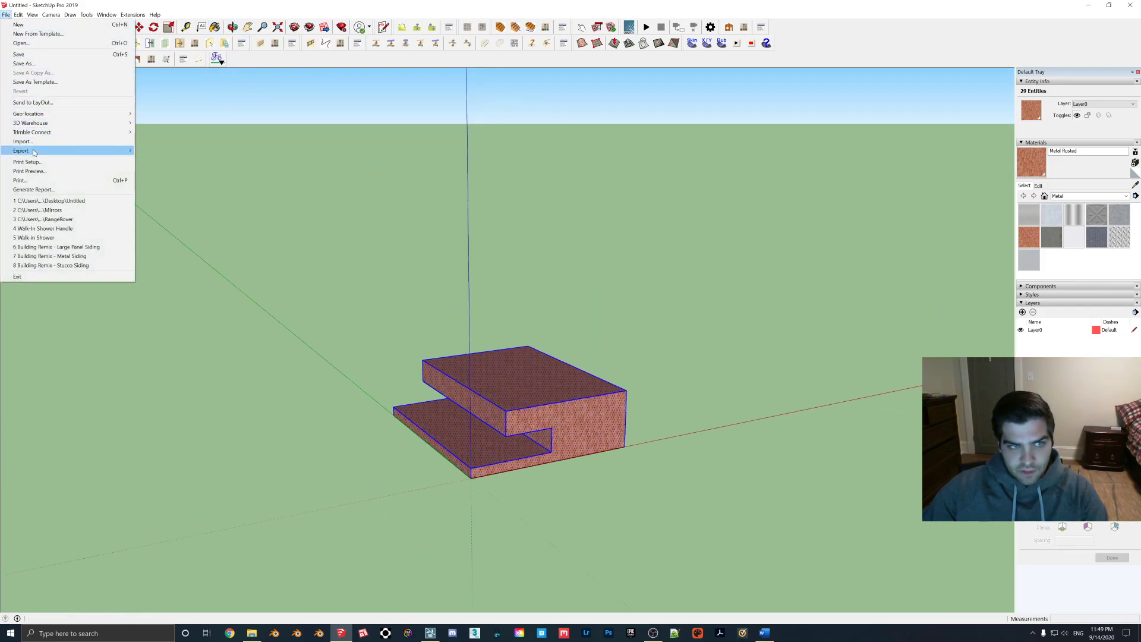
mouse_move(34, 153)
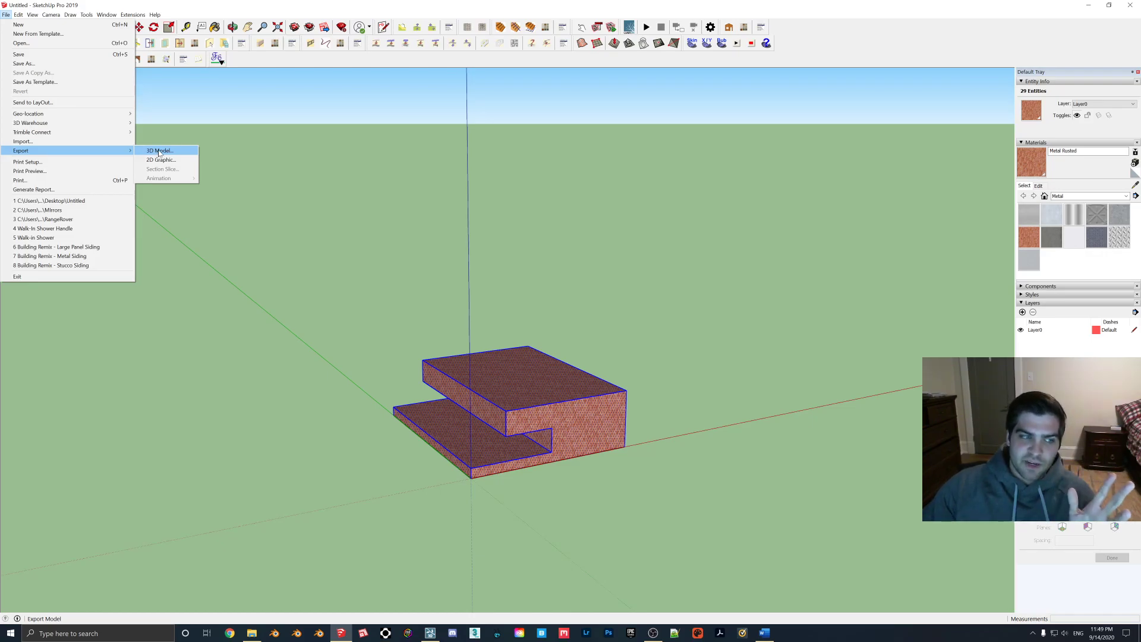
click(159, 151)
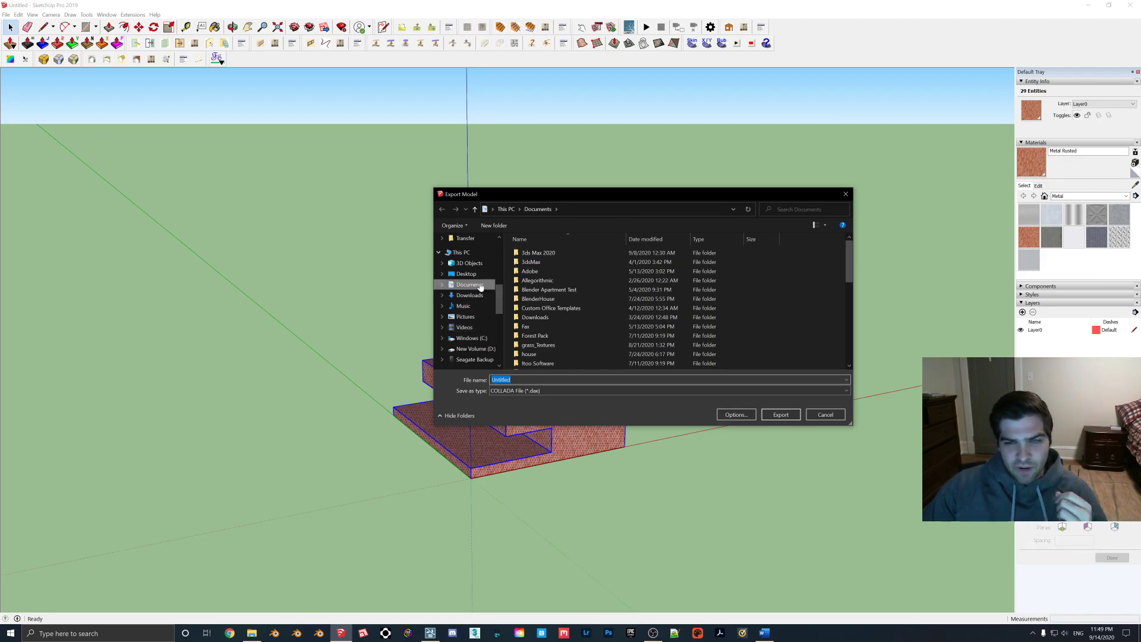
scroll(547, 285, down, 10)
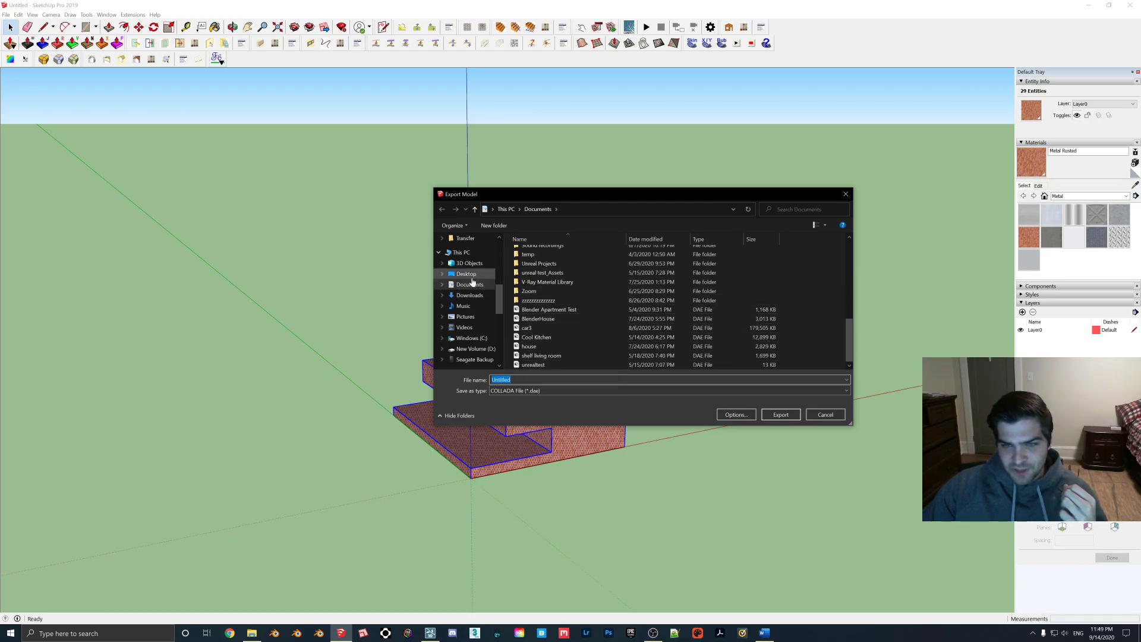
click(466, 274)
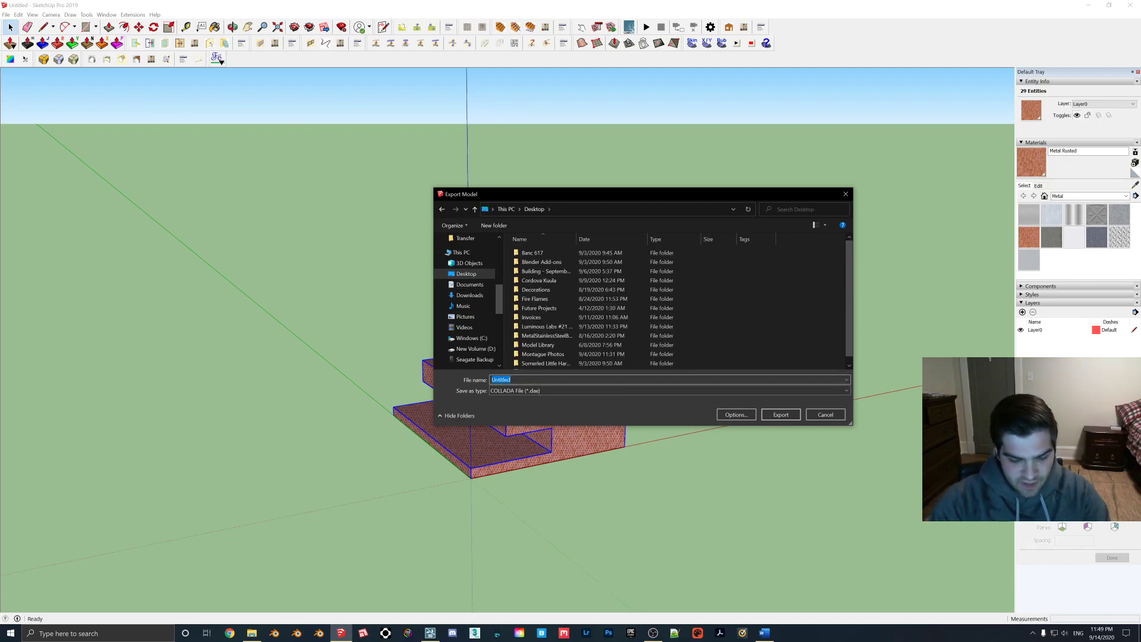
text(Blender TE)
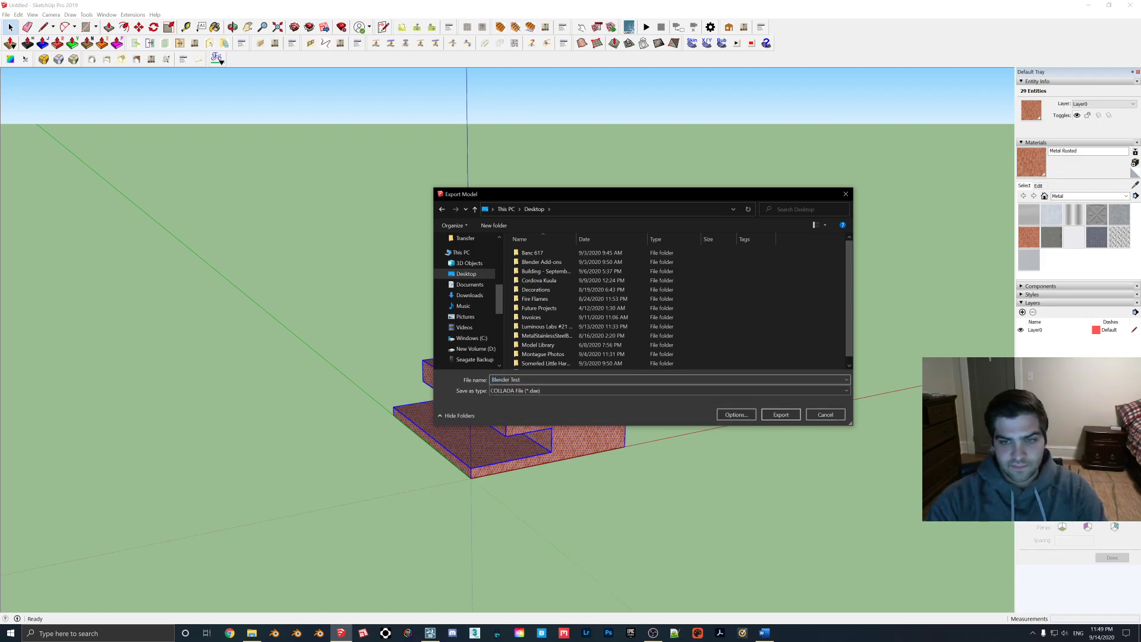
key(Return)
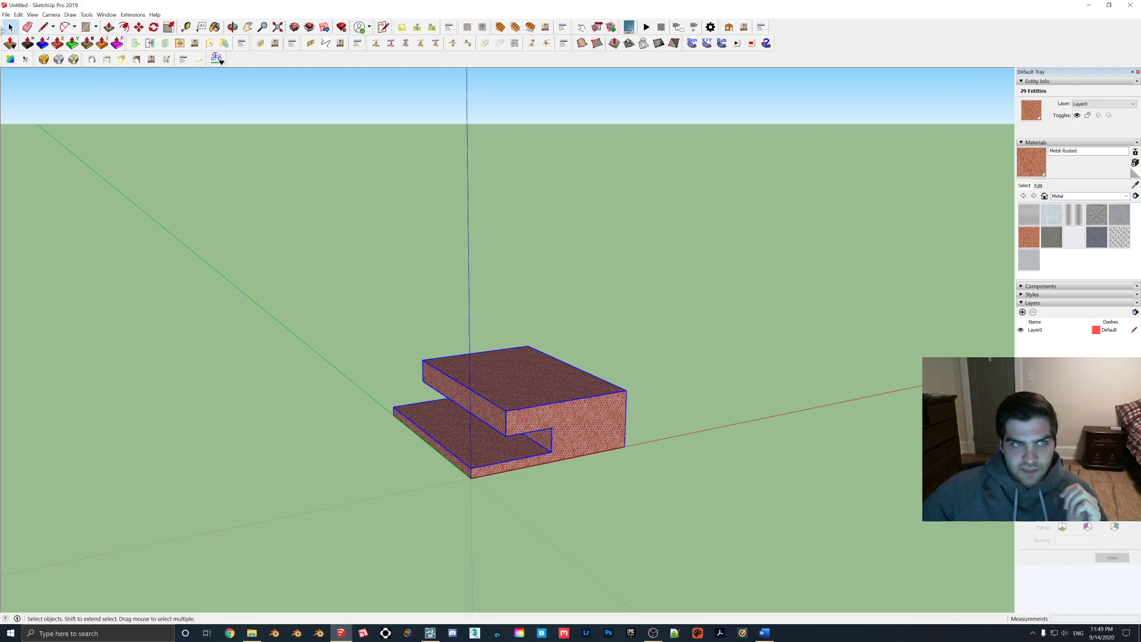
click(5, 15)
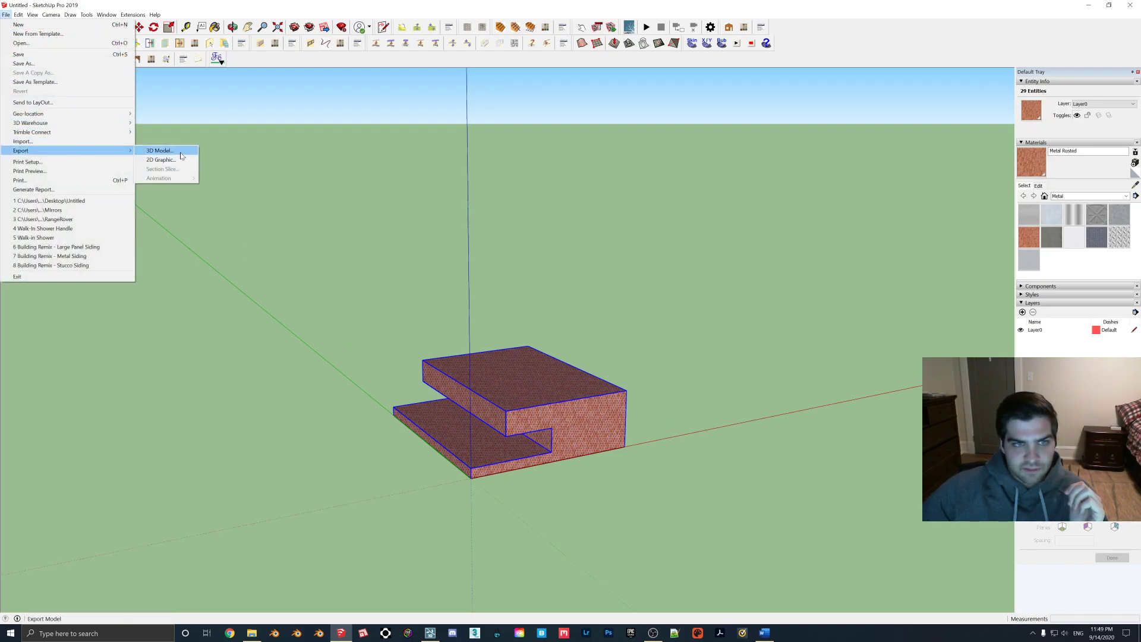
click(180, 154)
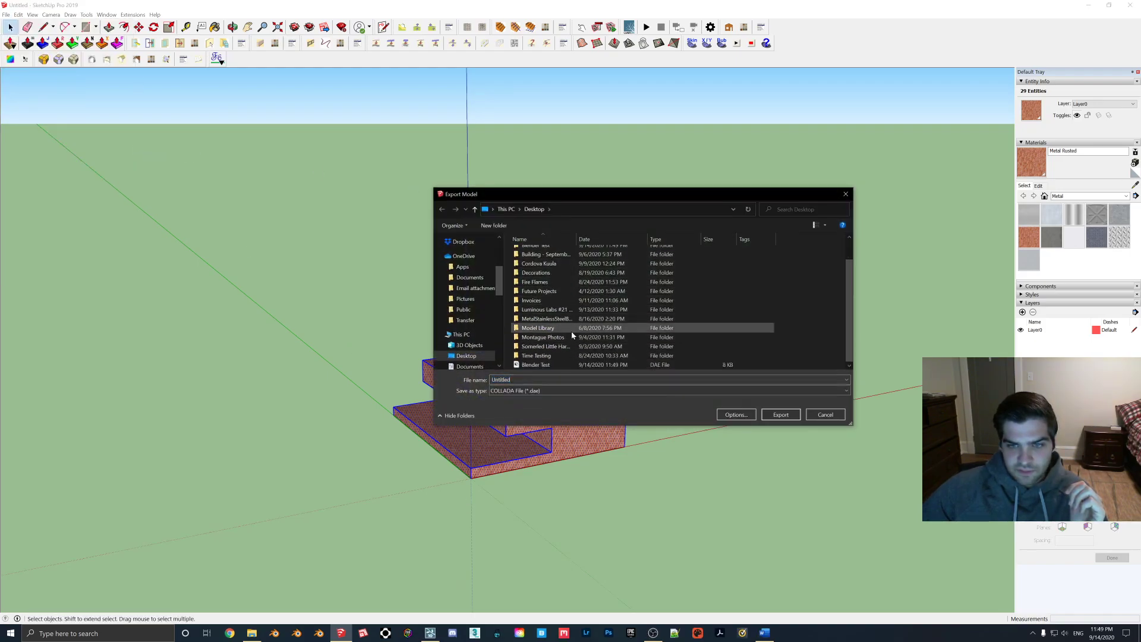
click(846, 194)
- Switch to Blender, dismiss the splash screen, leave the camera view and delete the default cube
click(319, 633)
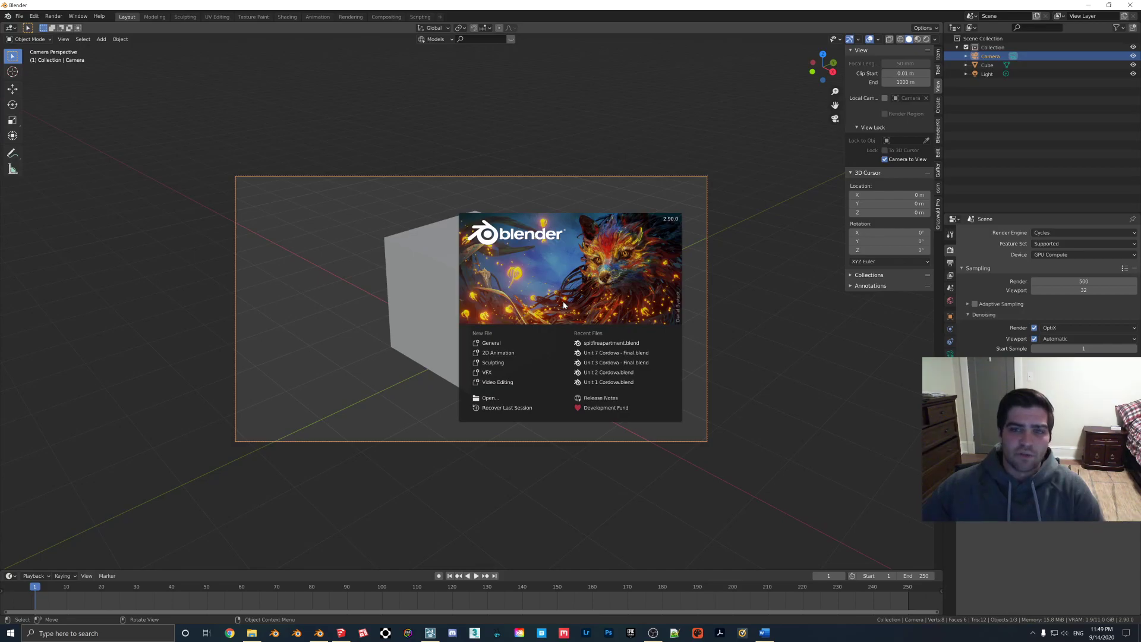
click(430, 245)
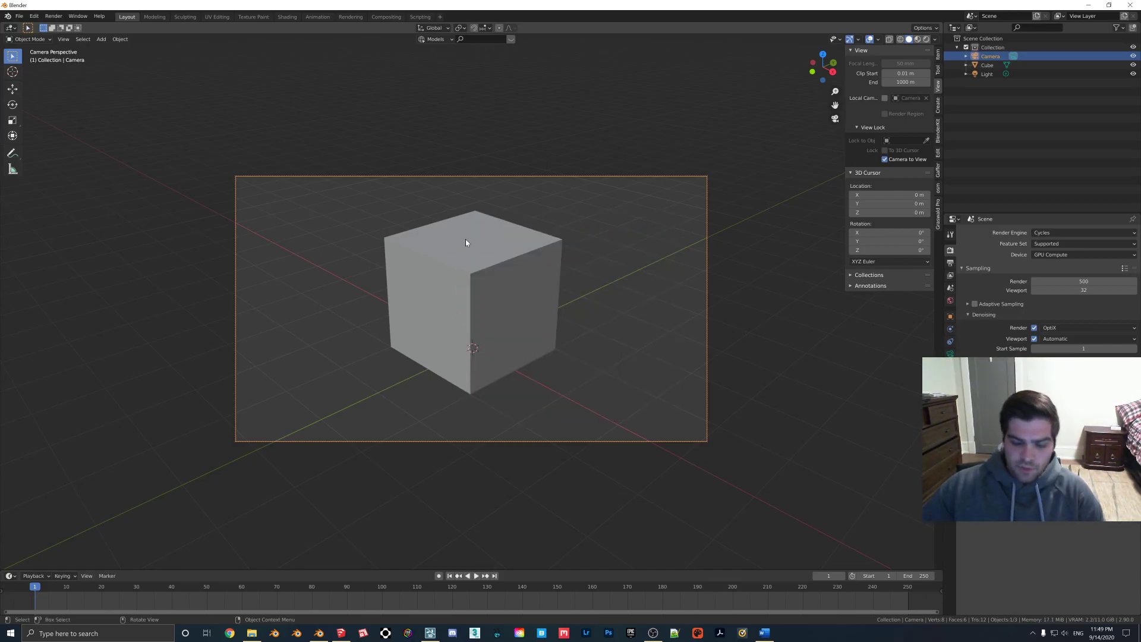
key(KP_0)
middle_drag(465, 242, 426, 257)
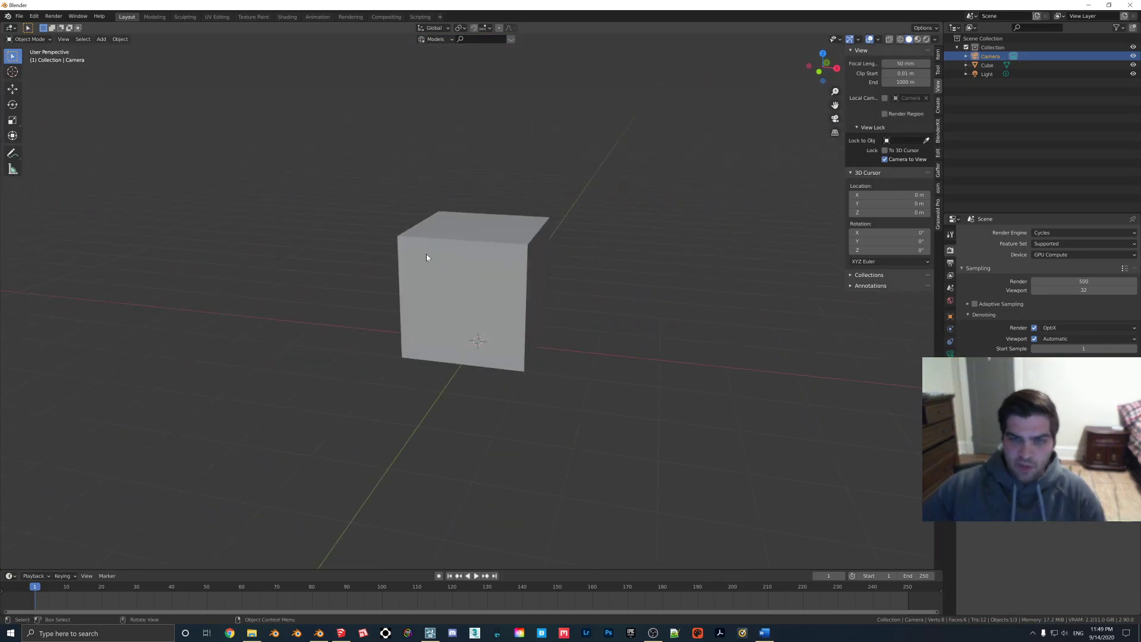
click(497, 256)
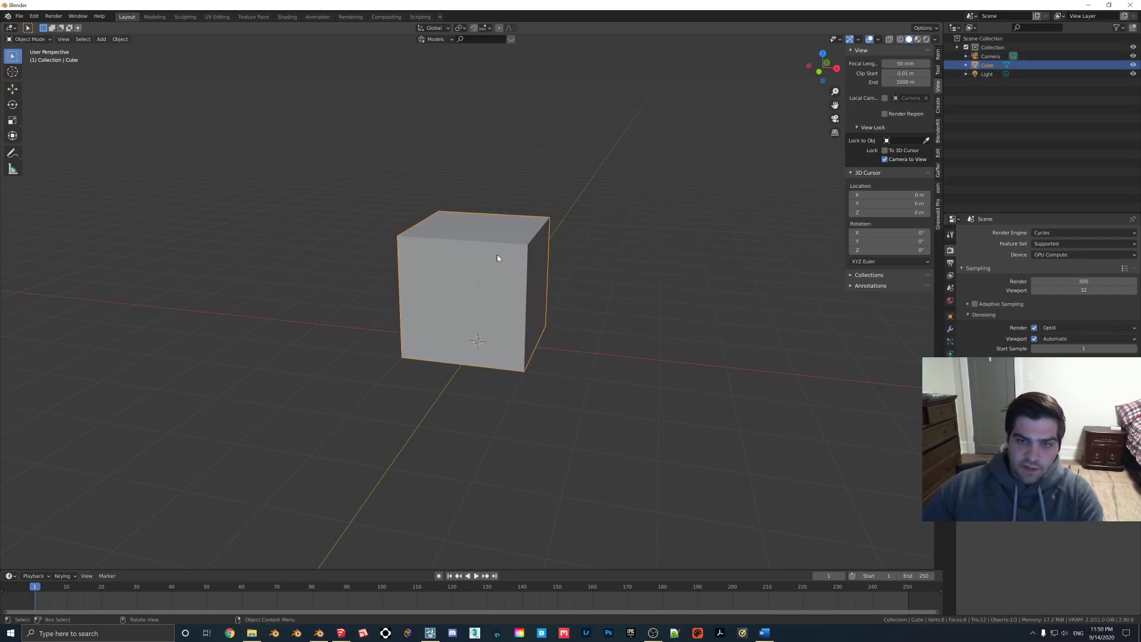
key(Delete)
- Import the COLLADA file Blender Test.dae from the Desktop
click(19, 16)
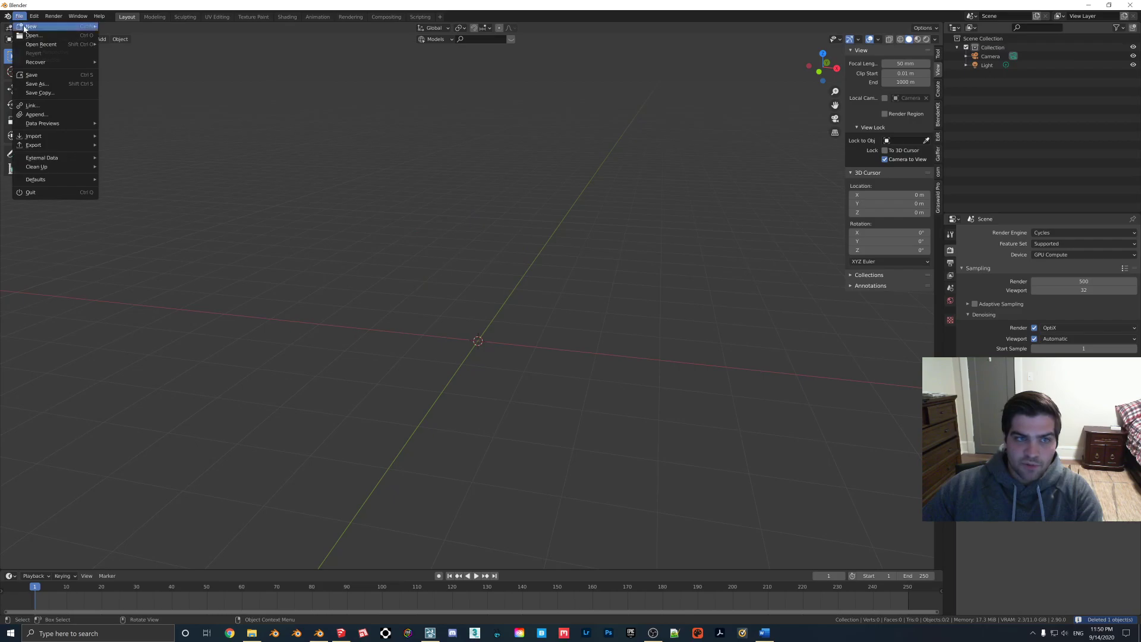
mouse_move(57, 137)
click(138, 138)
scroll(539, 299, down, 2)
click(388, 281)
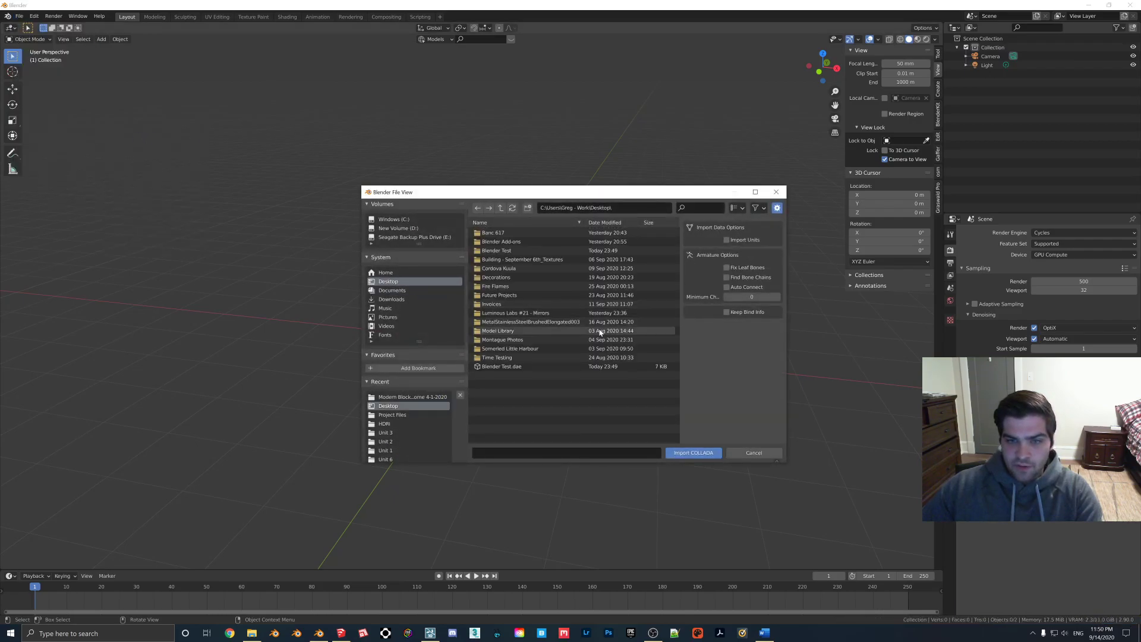
double_click(525, 366)
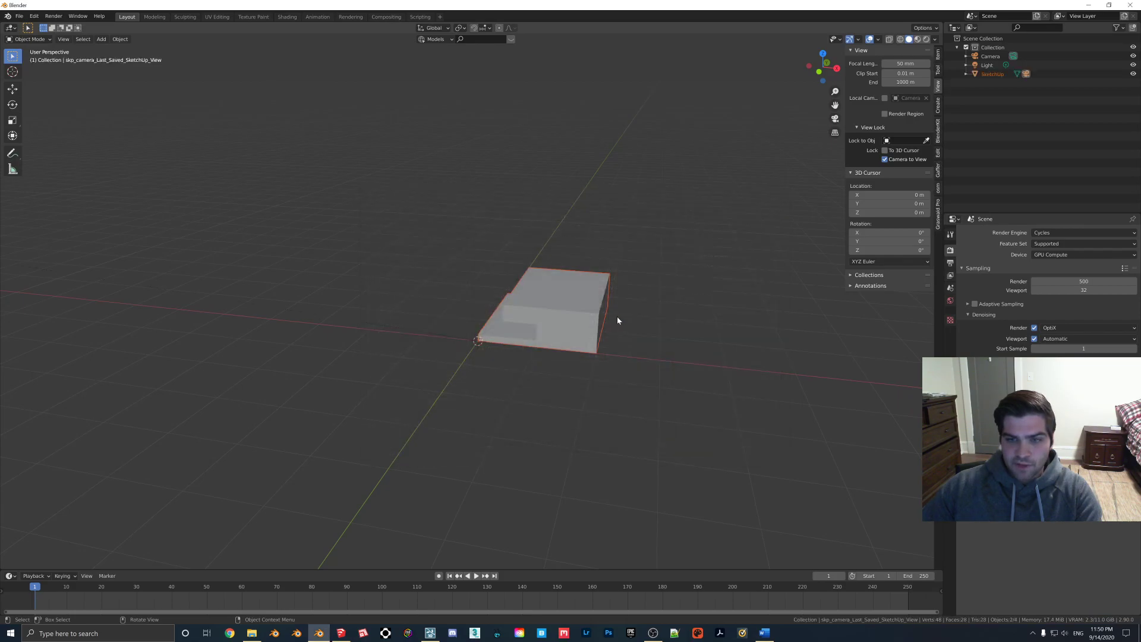
- Examine the imported block in wireframe, solid and material preview shading
mouse_move(515, 294)
middle_down()
mouse_move(497, 286)
mouse_move(578, 313)
mouse_move(614, 297)
middle_up()
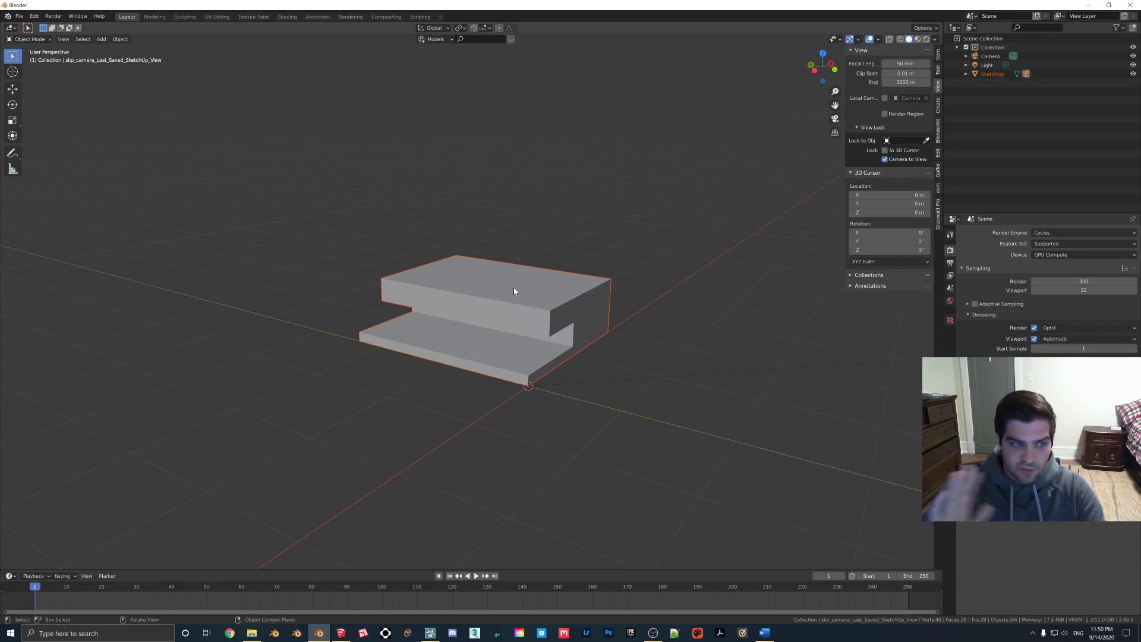
key(z)
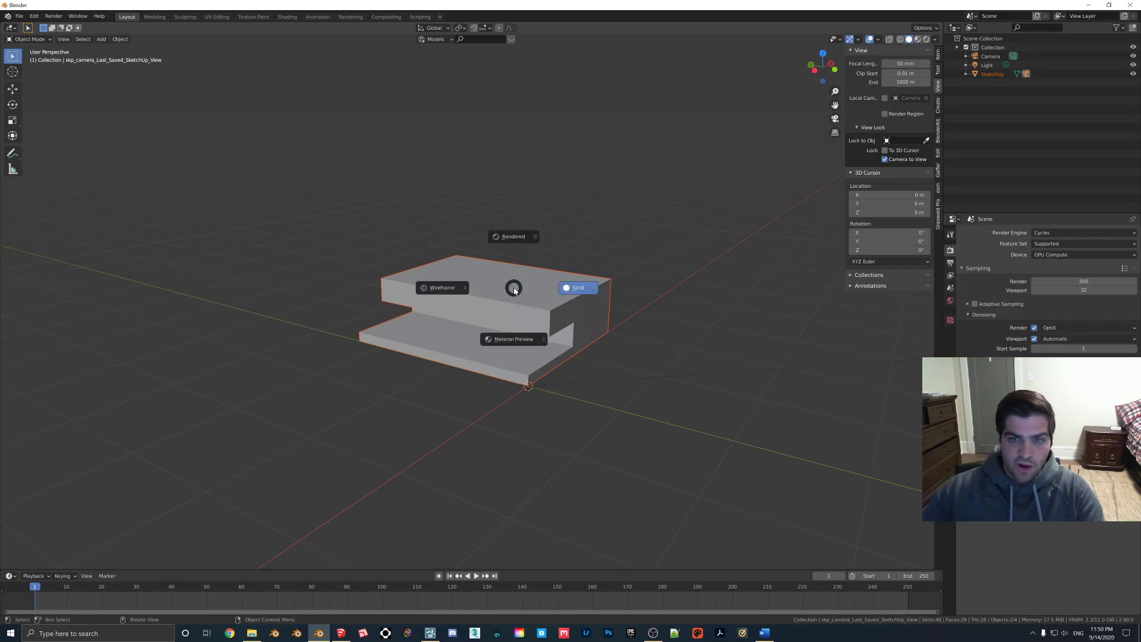
click(415, 293)
key(z)
click(650, 287)
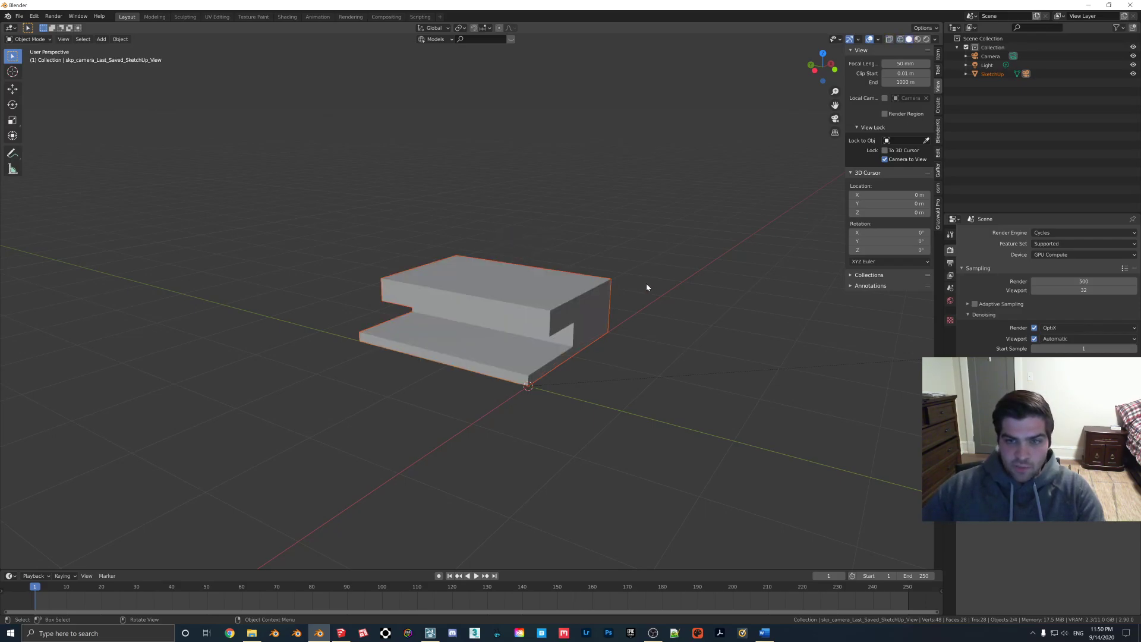
key(z)
click(543, 332)
middle_drag(590, 315, 580, 330)
scroll(580, 330, up, 2)
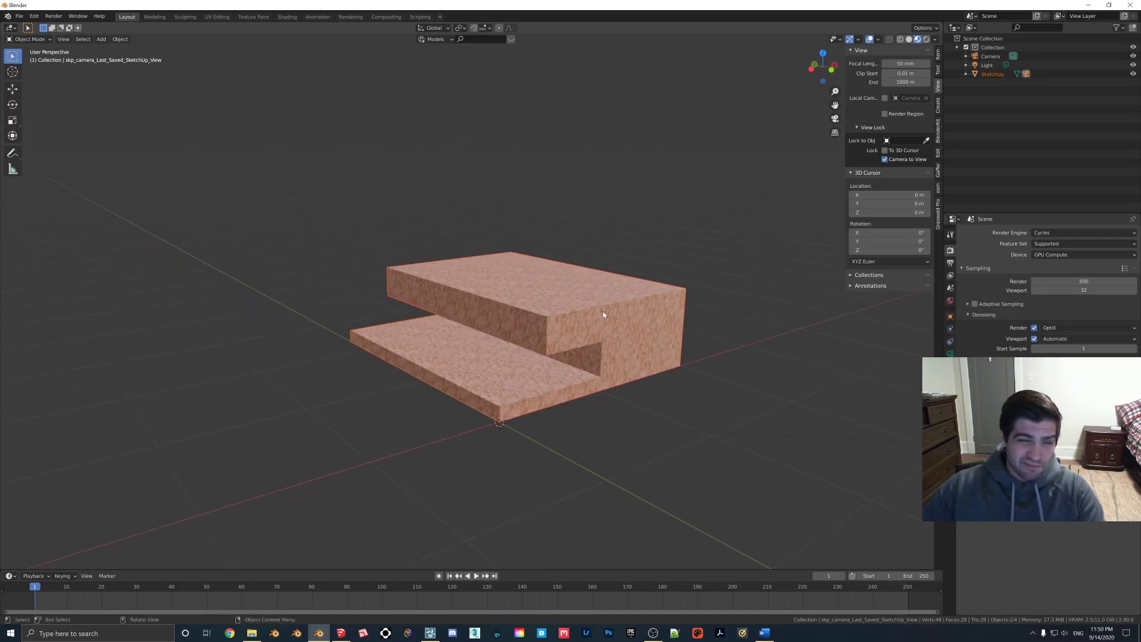
- Inspect the block's texture in rendered shading and return the viewport to solid shading
key(z)
click(587, 213)
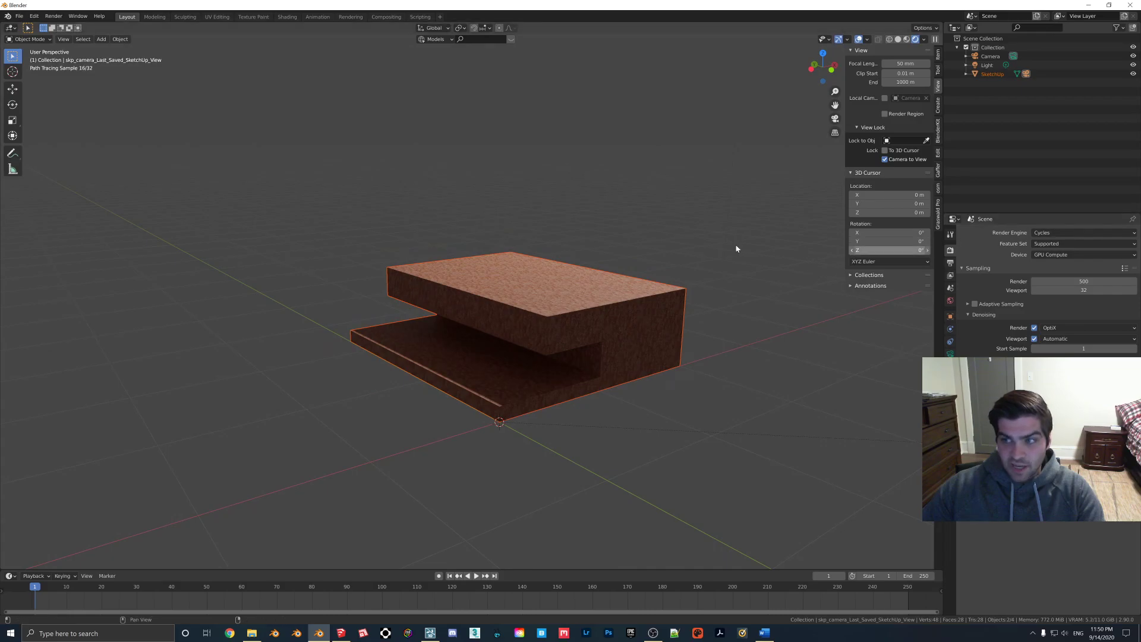
middle_drag(603, 319, 563, 319)
key(z)
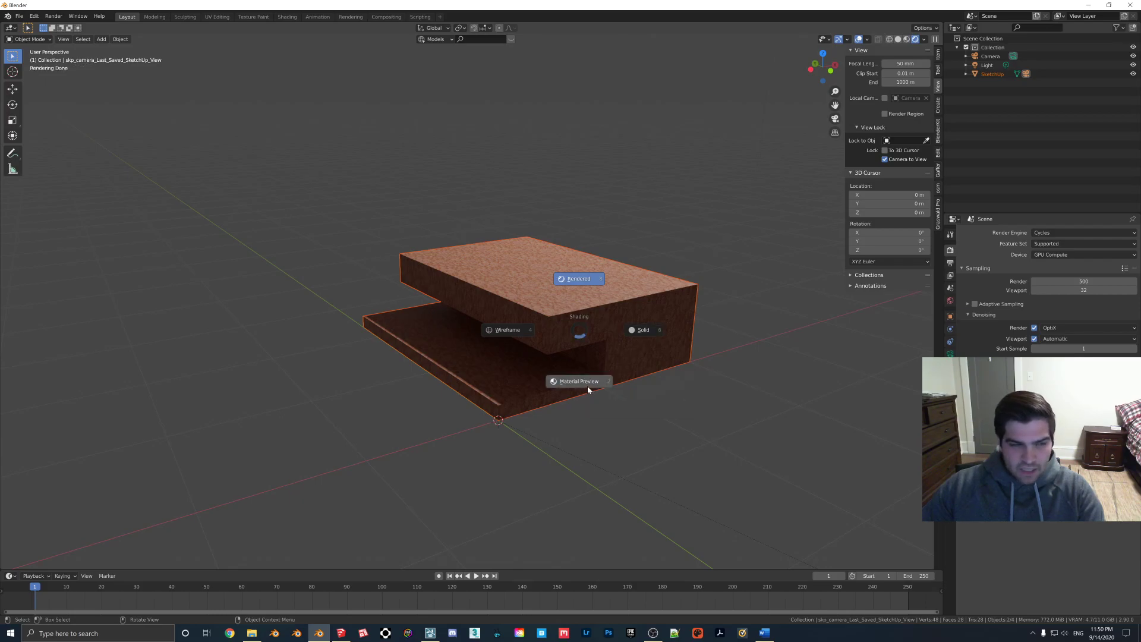
click(633, 336)
- Put the imported SketchUp object into Edit Mode with edge selection
scroll(633, 337, up, 1)
middle_drag(637, 322, 522, 300)
click(547, 318)
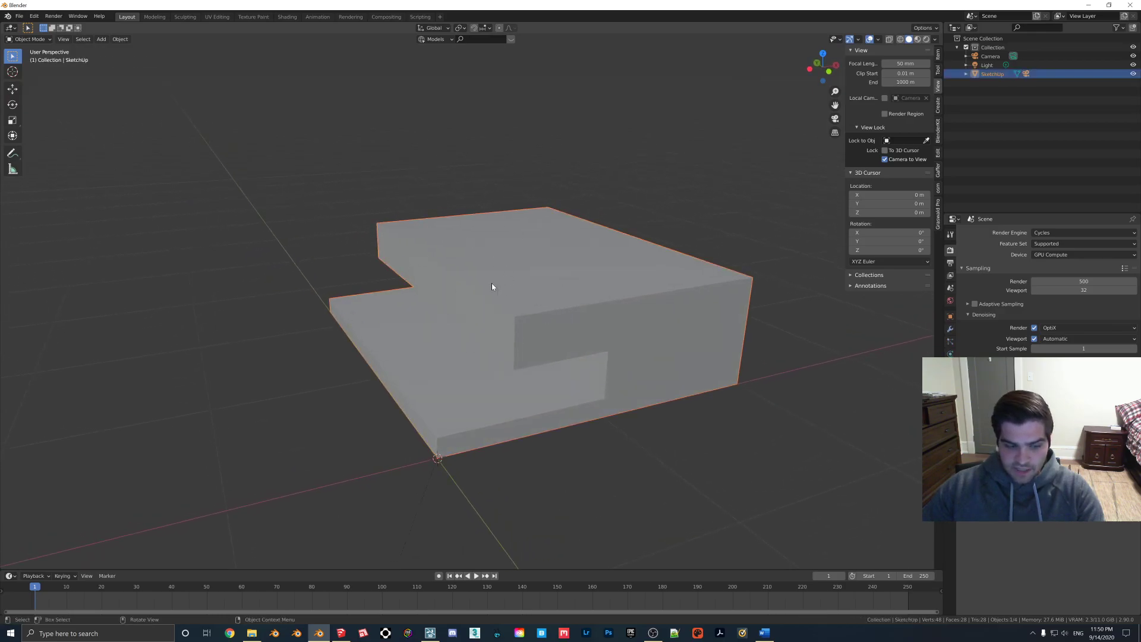
key(Tab)
key(2)
- Try to bevel the front top edge of the overhanging upper slab
click(553, 309)
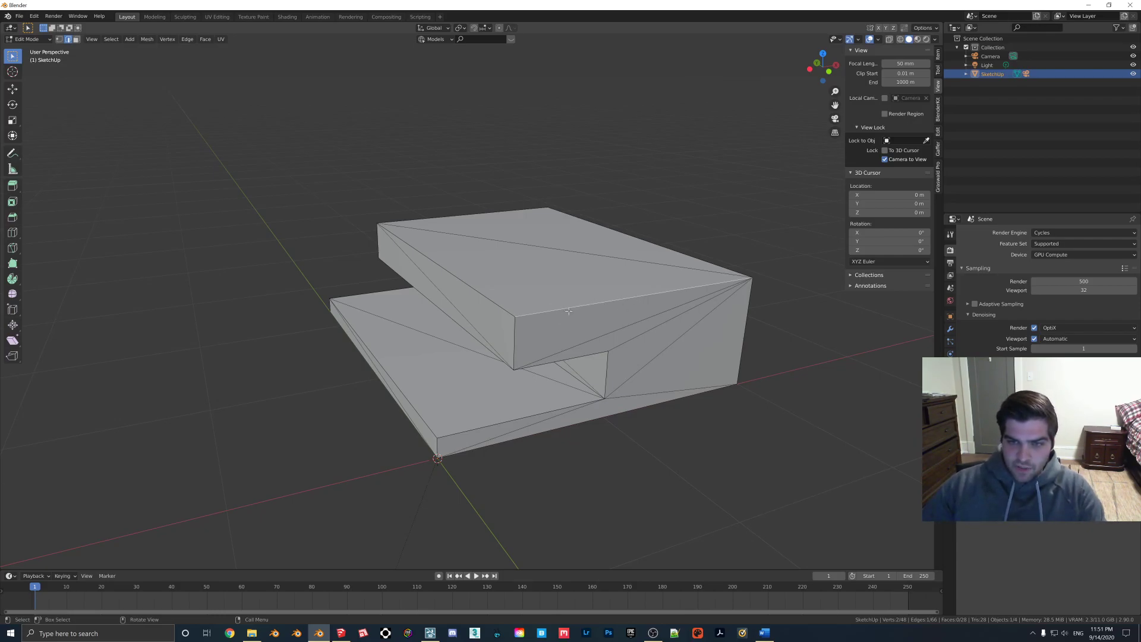
key(ctrl+b)
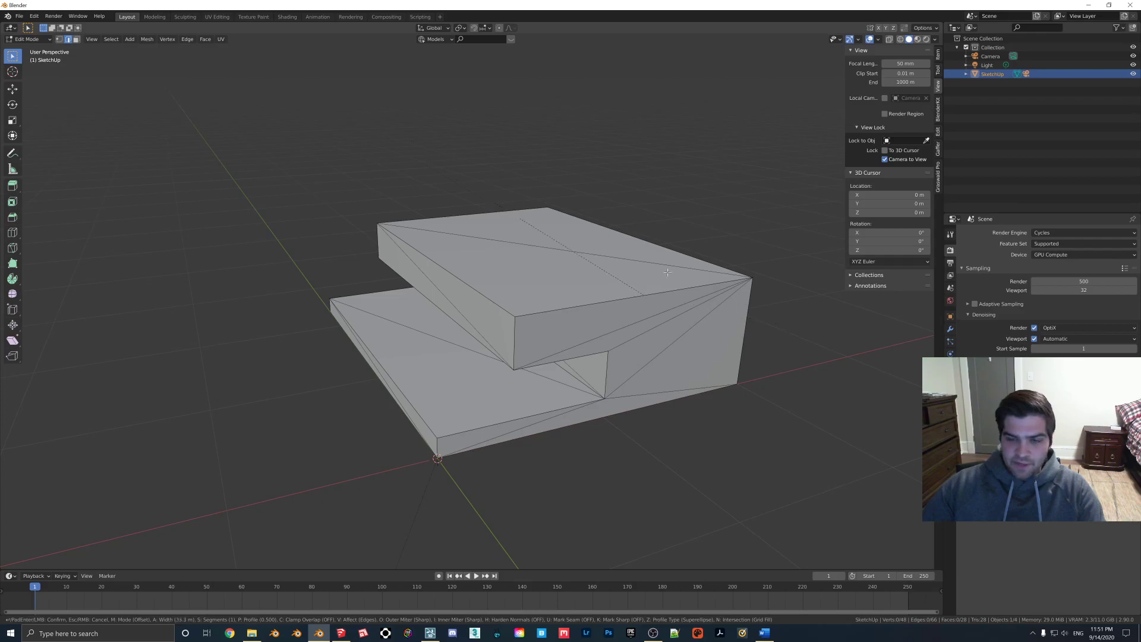
key(Escape)
middle_drag(759, 316, 624, 299)
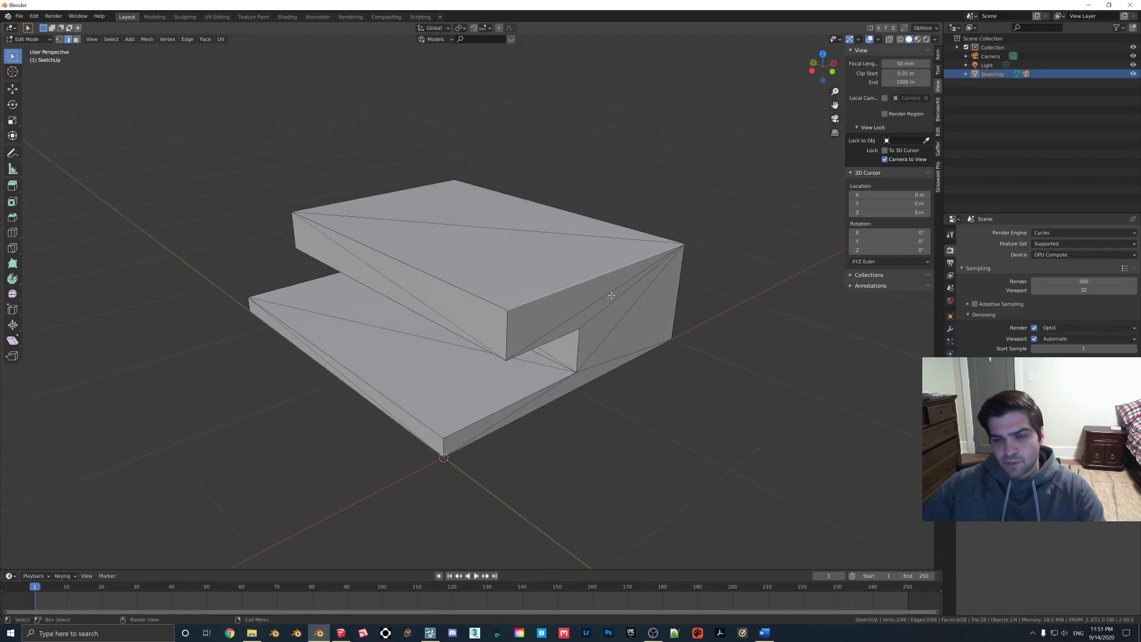
- Examine the faces around the upper slab's front corner in face selection mode
scroll(484, 311, up, 3)
key(3)
click(484, 309)
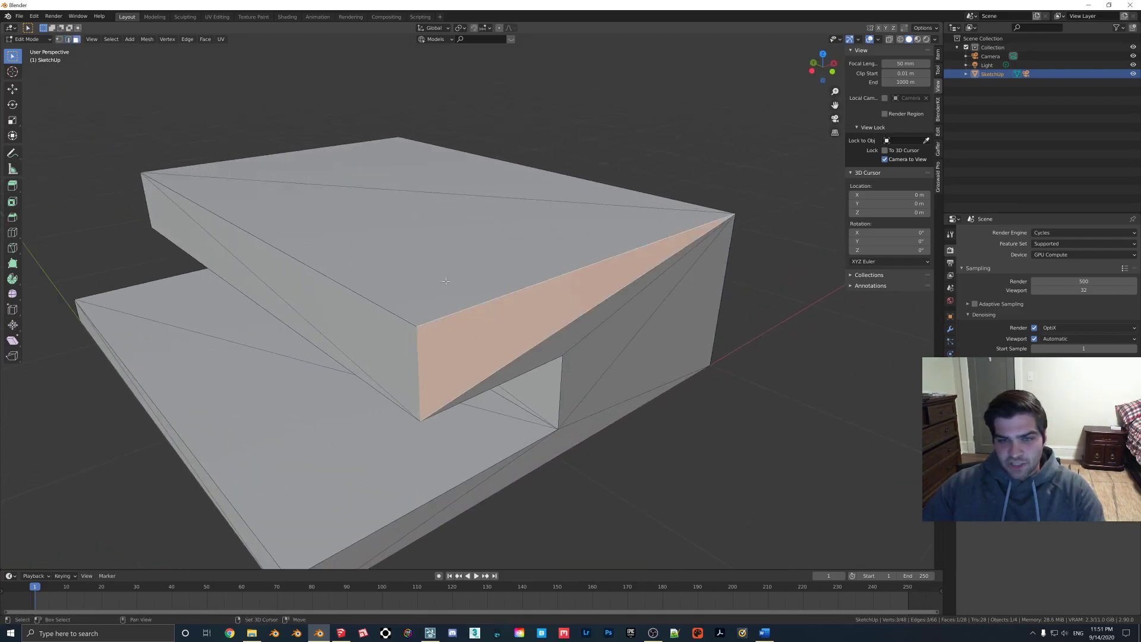
shift+click(445, 280)
click(453, 307)
click(450, 326)
scroll(484, 315, up, 4)
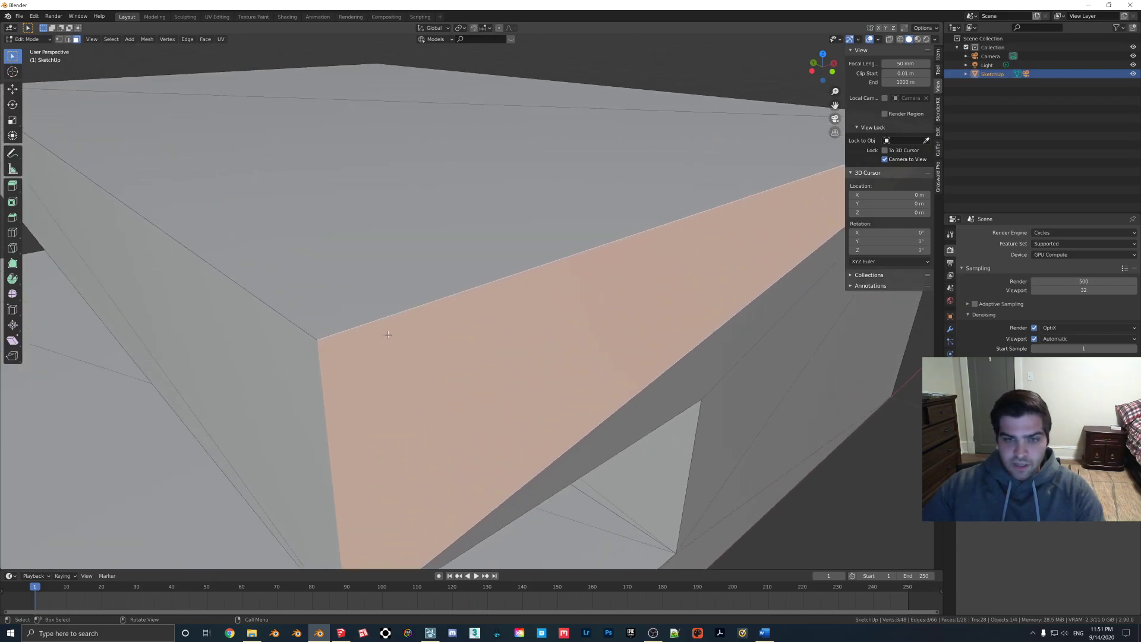
- Select the vertices at the upper slab's front corner in wireframe shading and run Merge by Distance on them
scroll(484, 315, down, 2)
middle_drag(483, 315, 549, 296)
key(1)
key(z)
click(355, 321)
drag(474, 299, 504, 307)
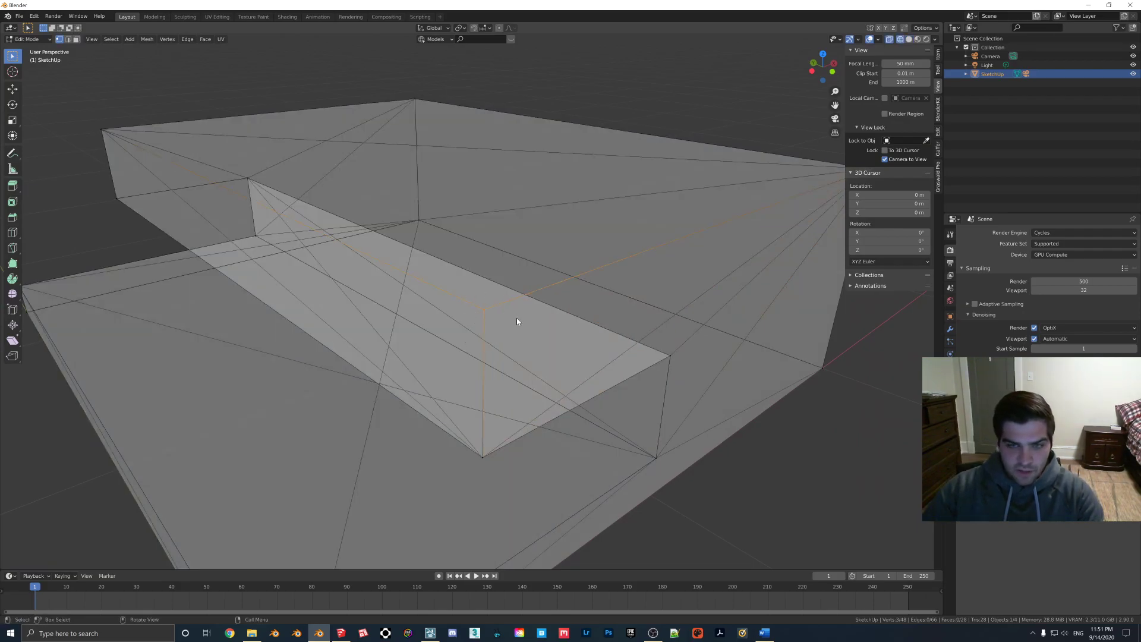
key(F3)
text(merge)
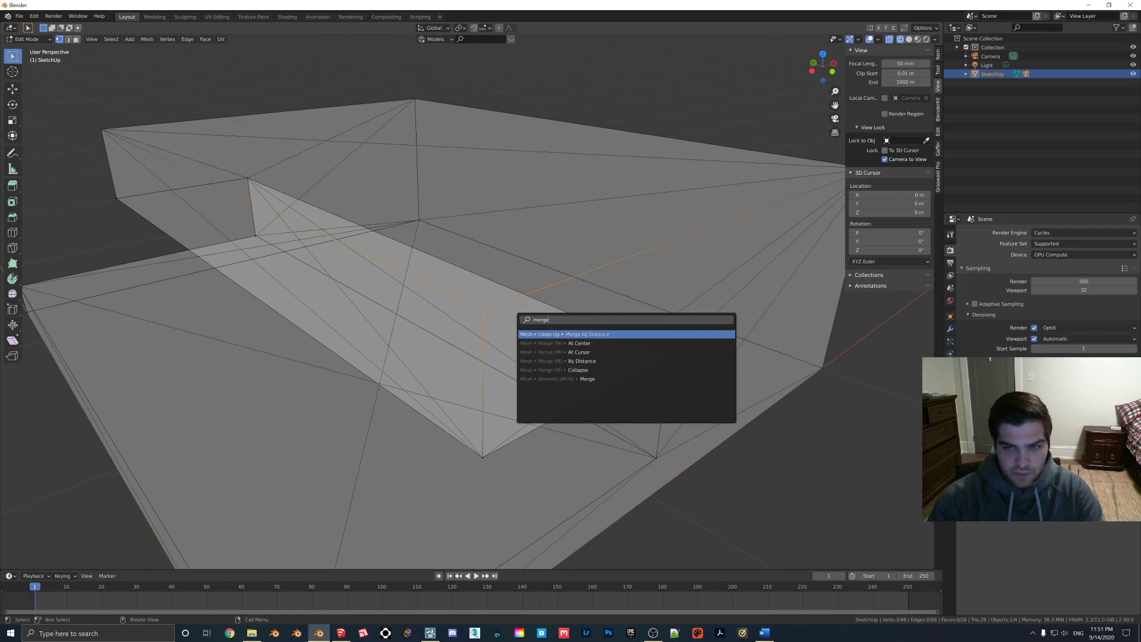
key(Return)
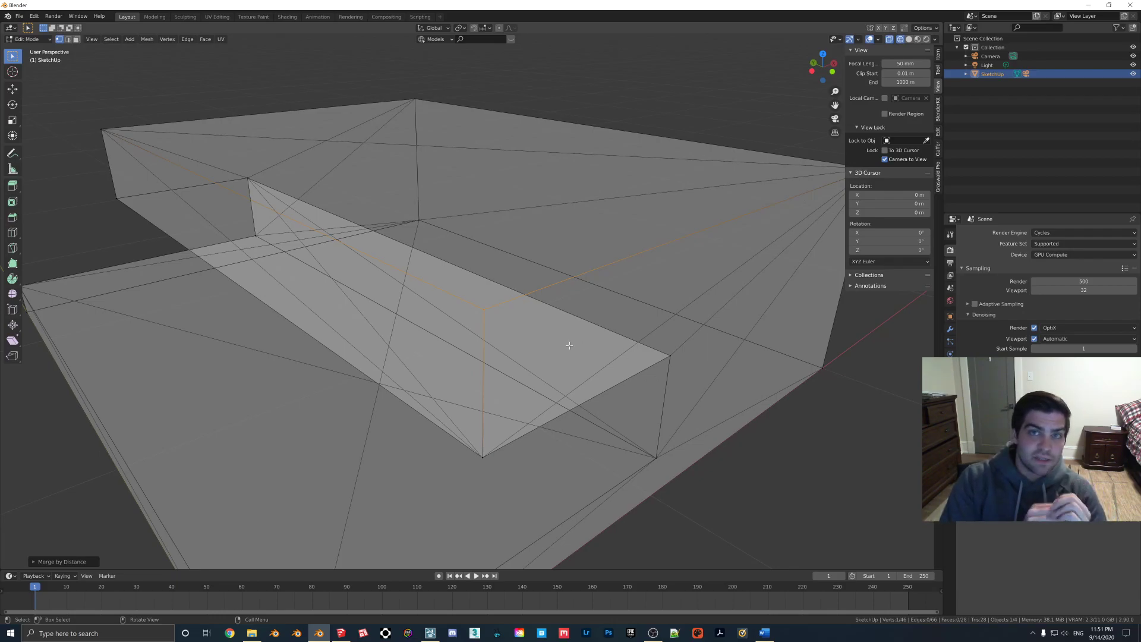
- Return the imported block to Object Mode in solid shading and delete it from the scene
scroll(570, 346, down, 4)
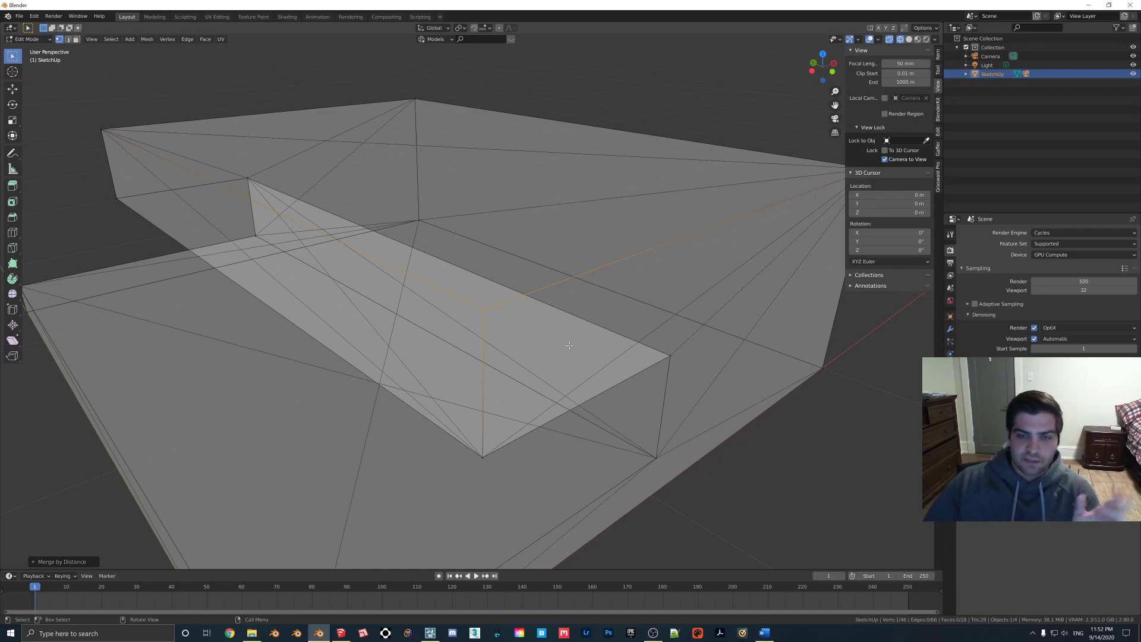
scroll(535, 285, down, 3)
key(Tab)
scroll(523, 280, up, 2)
key(z)
click(650, 272)
mouse_move(649, 273)
middle_down()
mouse_move(485, 250)
mouse_move(572, 254)
mouse_move(572, 266)
middle_up()
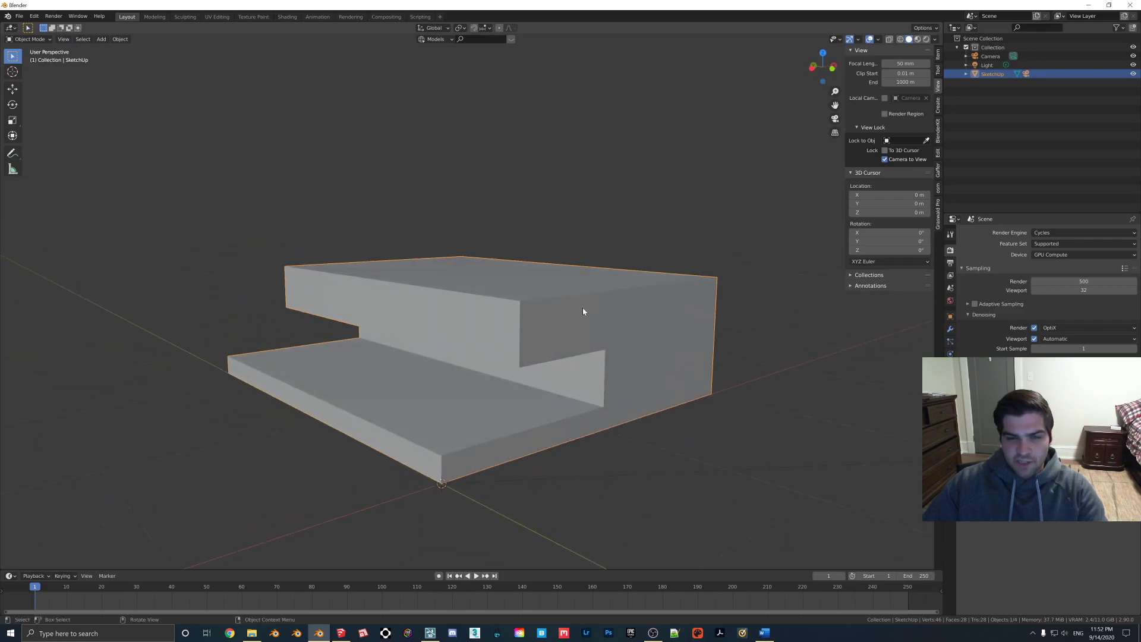
scroll(451, 338, down, 2)
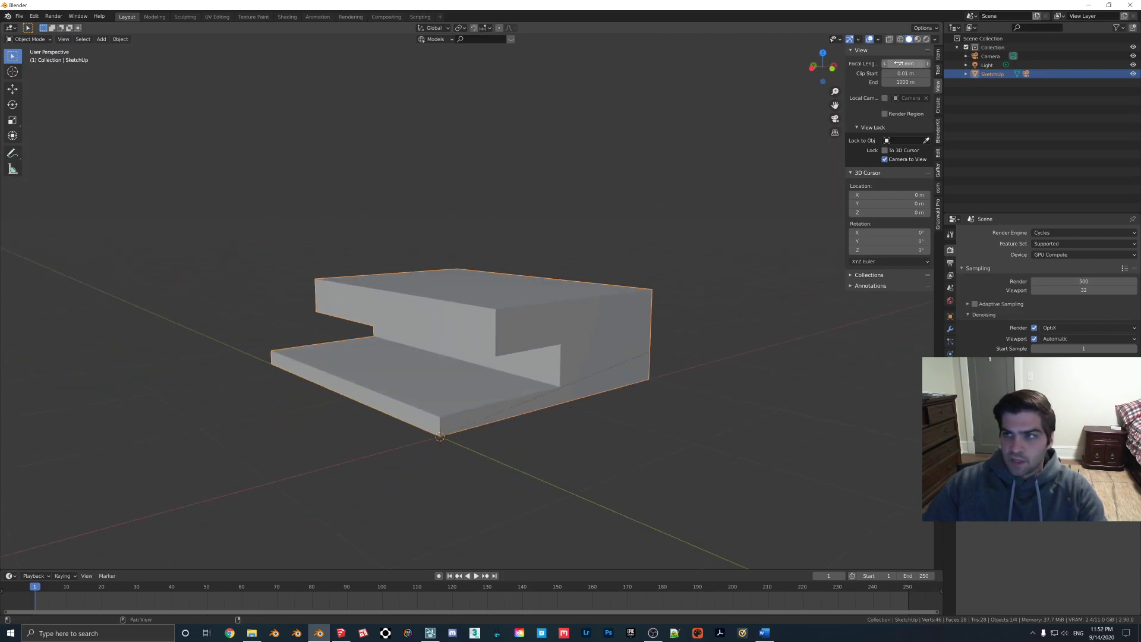
key(Delete)
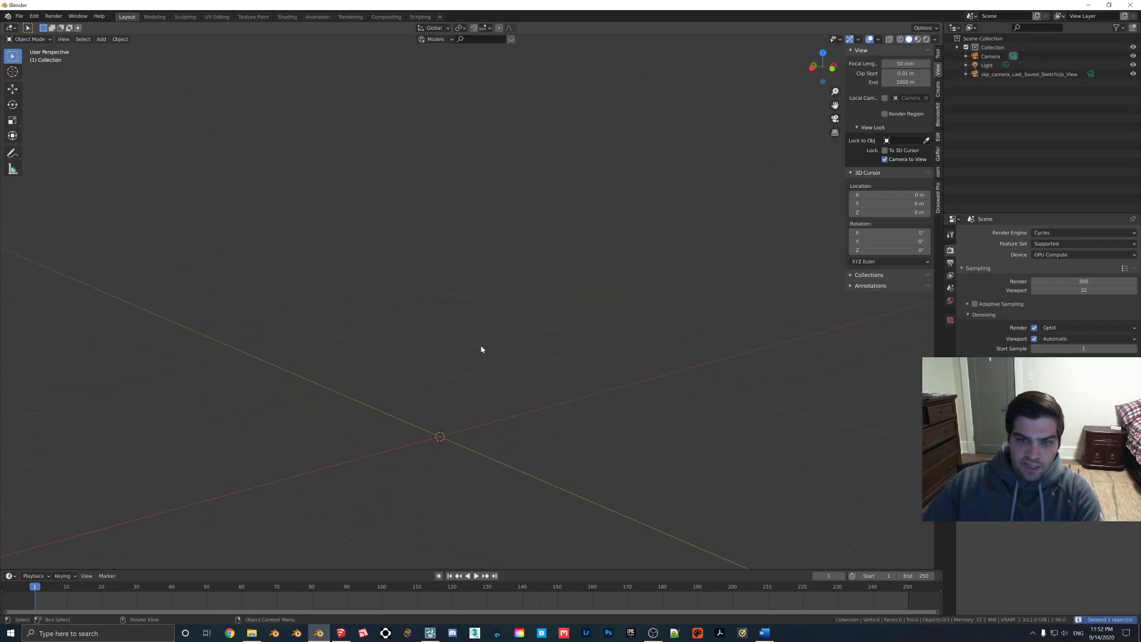
- Switch to SketchUp and save the block model to the Desktop as a SketchUp file named blender
click(341, 633)
middle_drag(495, 396, 518, 389)
scroll(521, 387, up, 1)
click(615, 337)
middle_drag(628, 388, 421, 380)
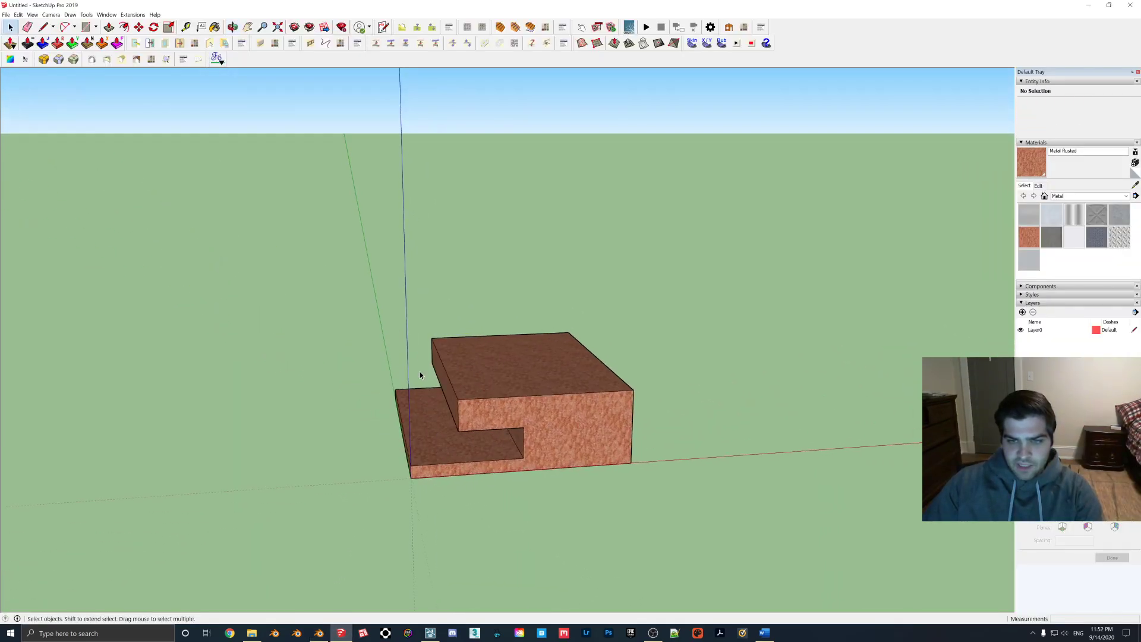
click(6, 14)
click(24, 61)
click(467, 274)
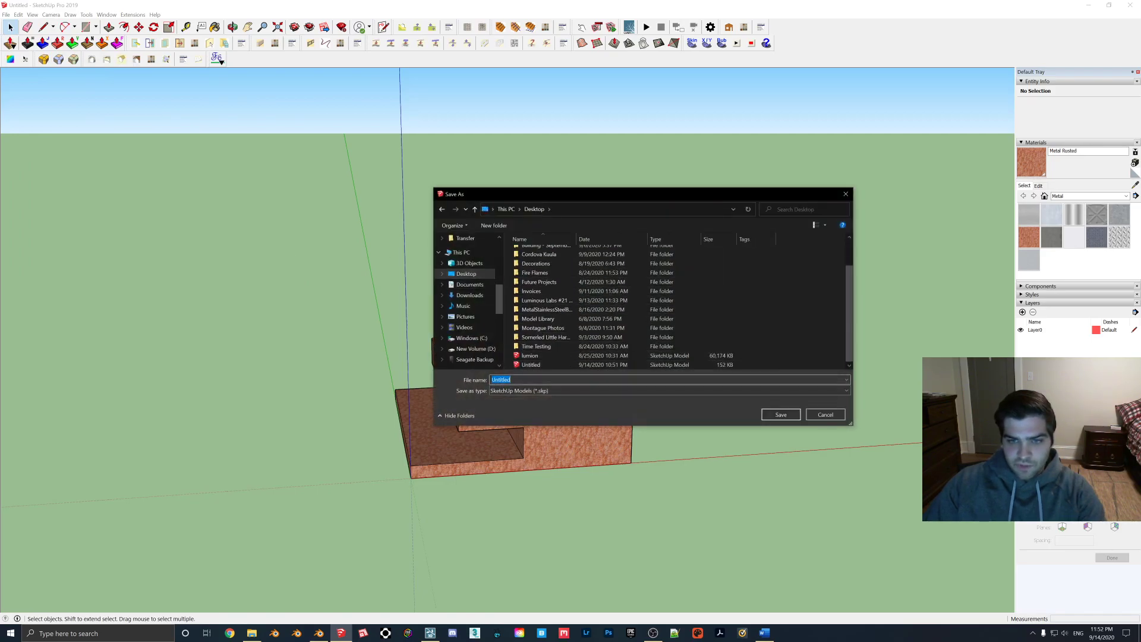
text(Blender test)
key(Return)
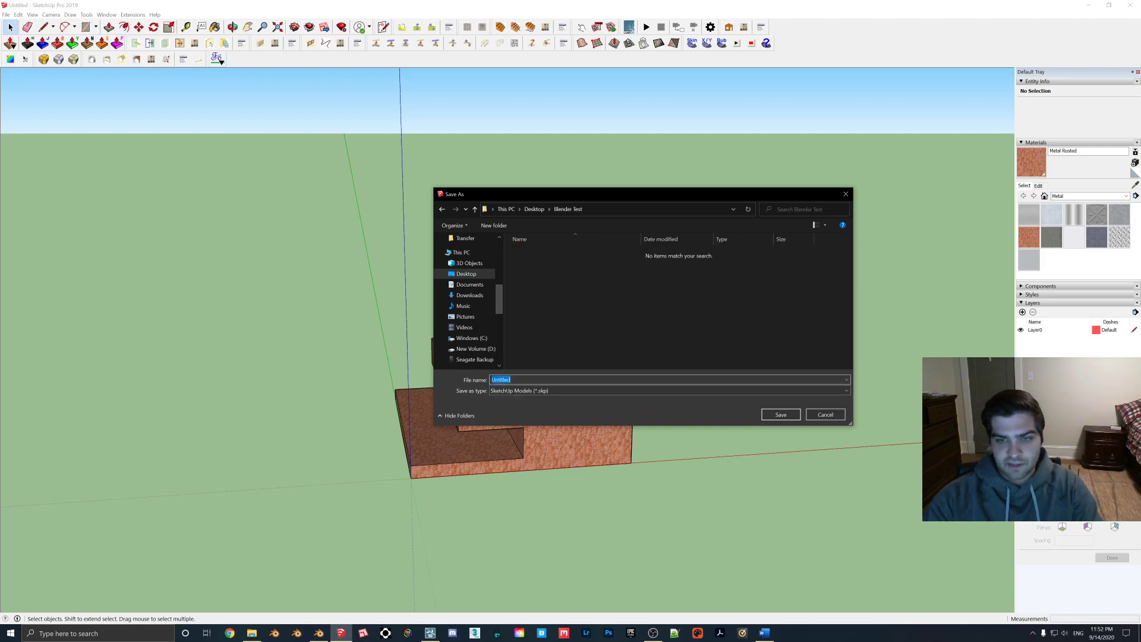
click(533, 209)
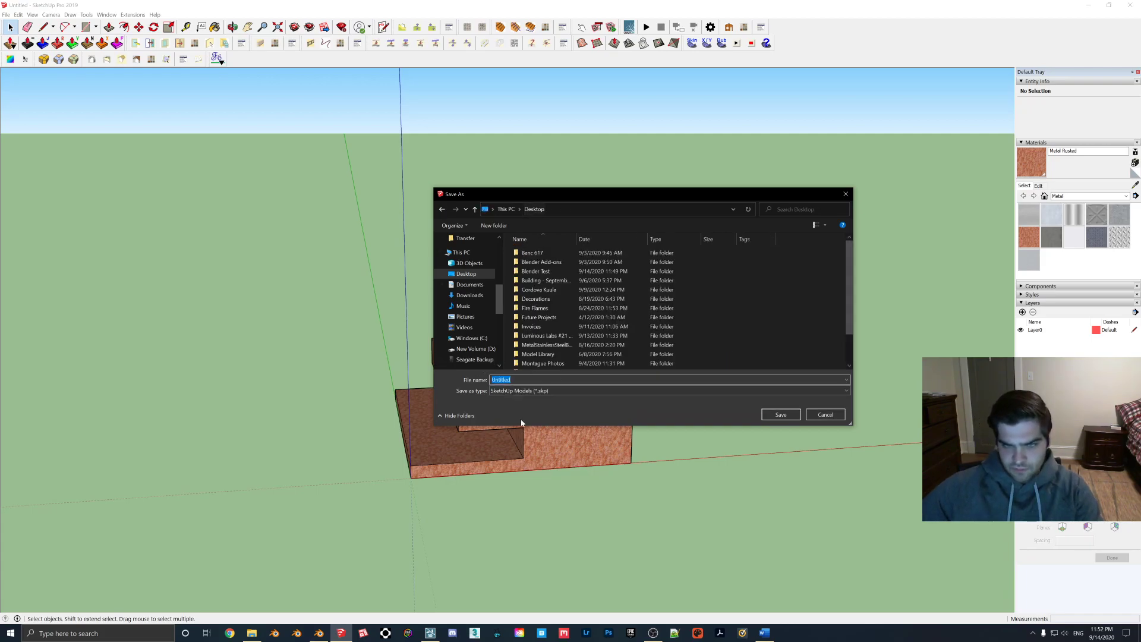
text(blender)
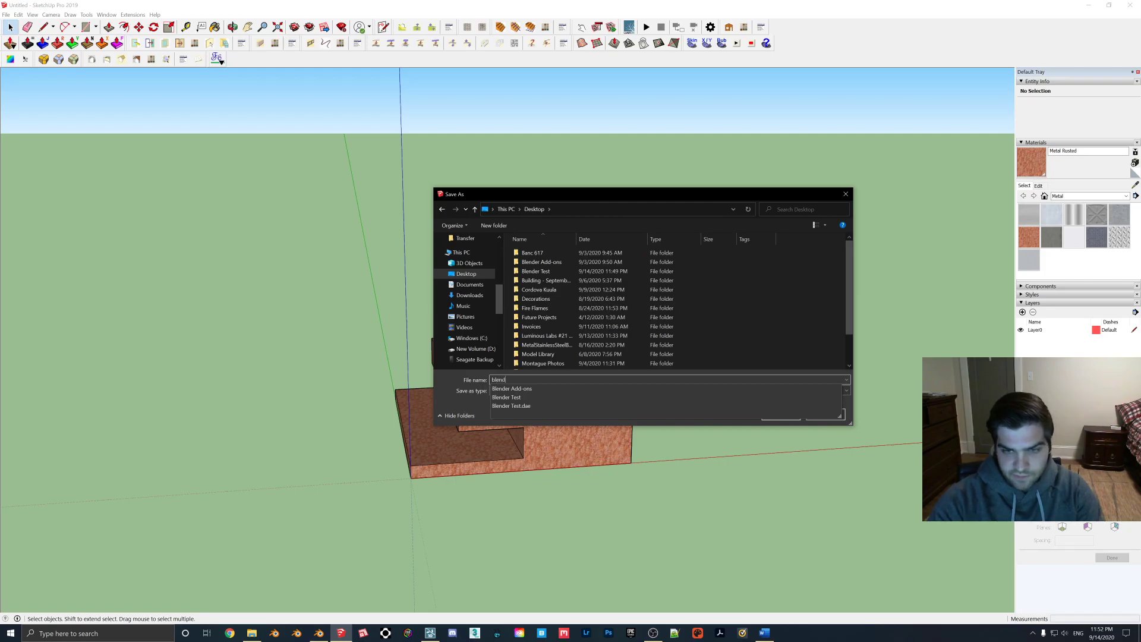
key(Return)
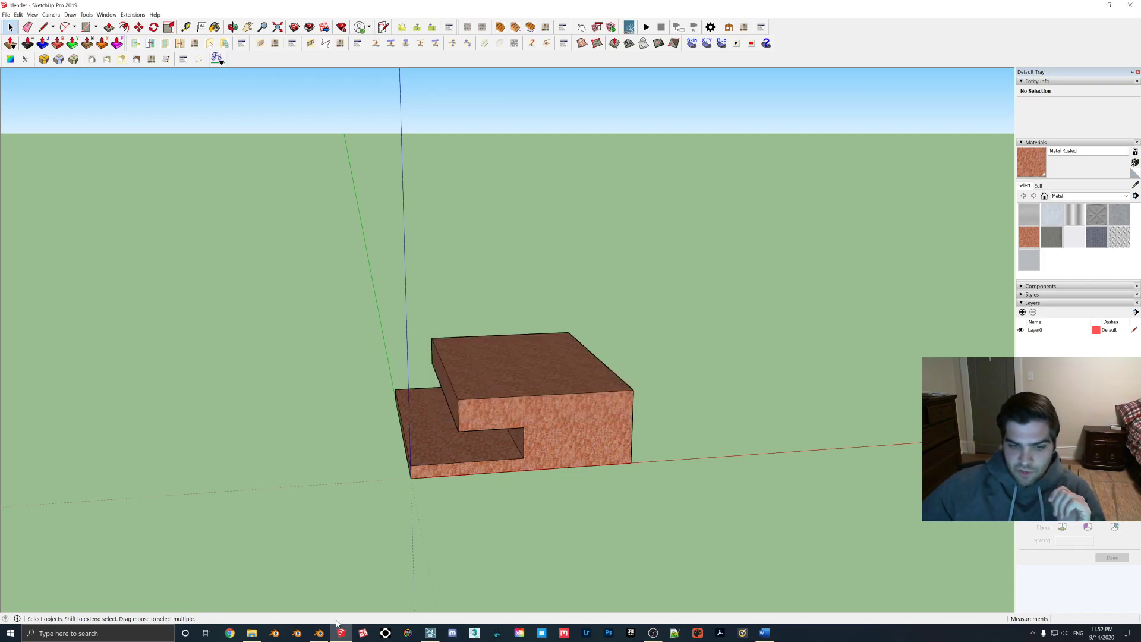
- Switch to Blender and import the saved blender file as a SketchUp scene (.skp)
click(320, 633)
middle_drag(535, 409, 498, 402)
click(23, 17)
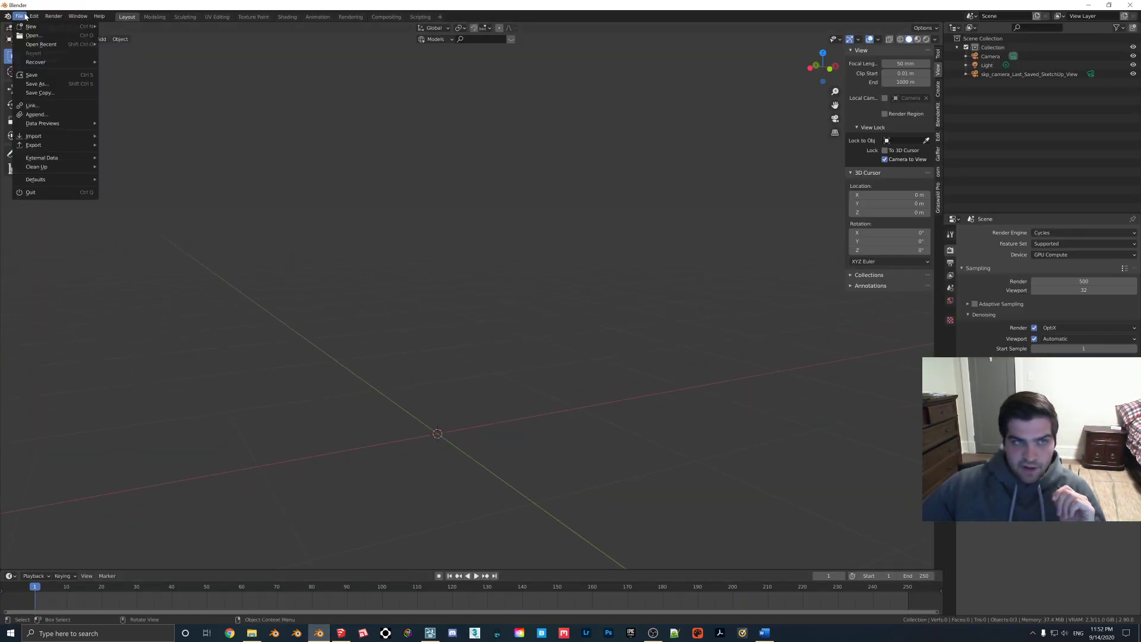
mouse_move(36, 136)
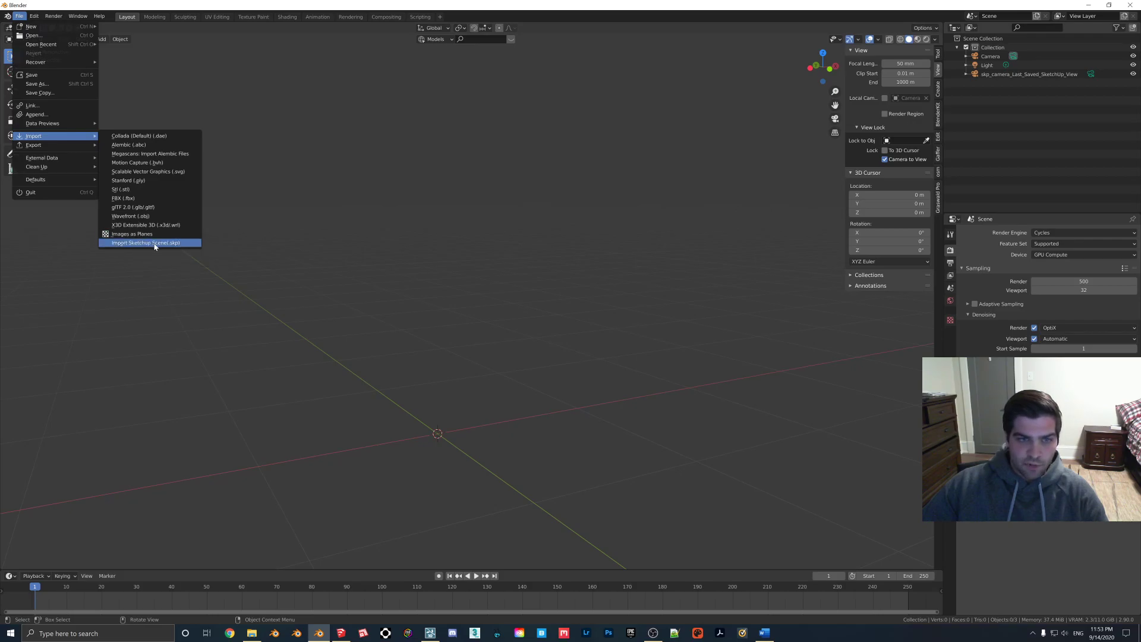
click(123, 246)
click(395, 283)
double_click(501, 369)
- Put the newly imported block into Edit Mode with face selection
mouse_move(540, 334)
middle_down()
mouse_move(487, 313)
mouse_move(542, 319)
middle_up()
click(508, 322)
key(Tab)
key(3)
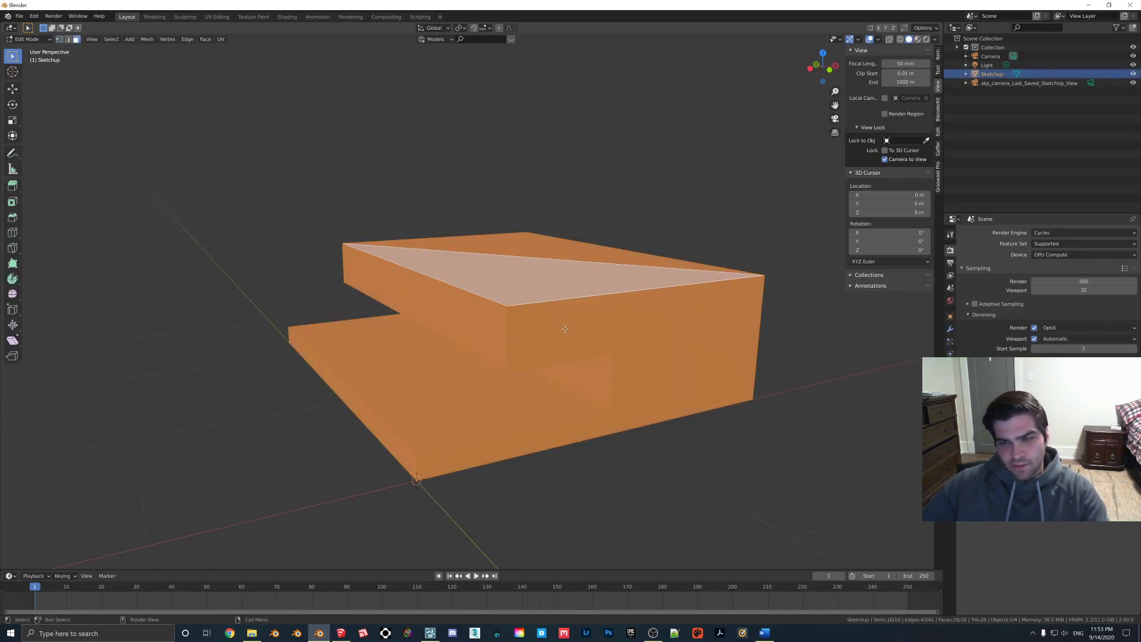
- Merge the triangles on the block's notched side, above the base strip, into a single L-shaped face
click(559, 325)
middle_drag(559, 325, 598, 319)
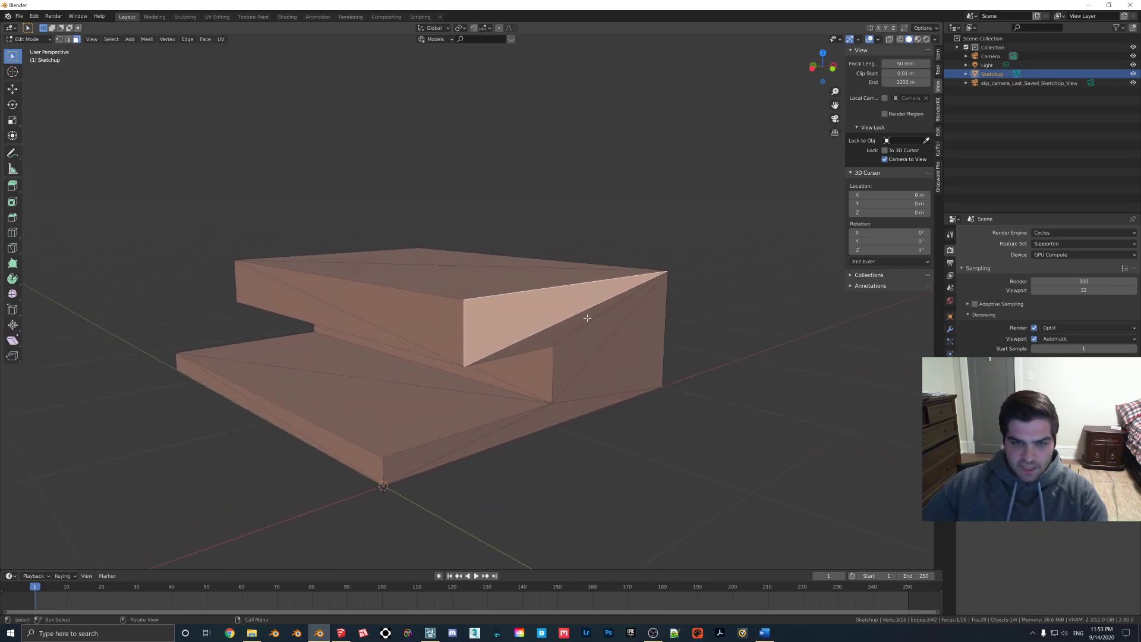
shift+click(573, 325)
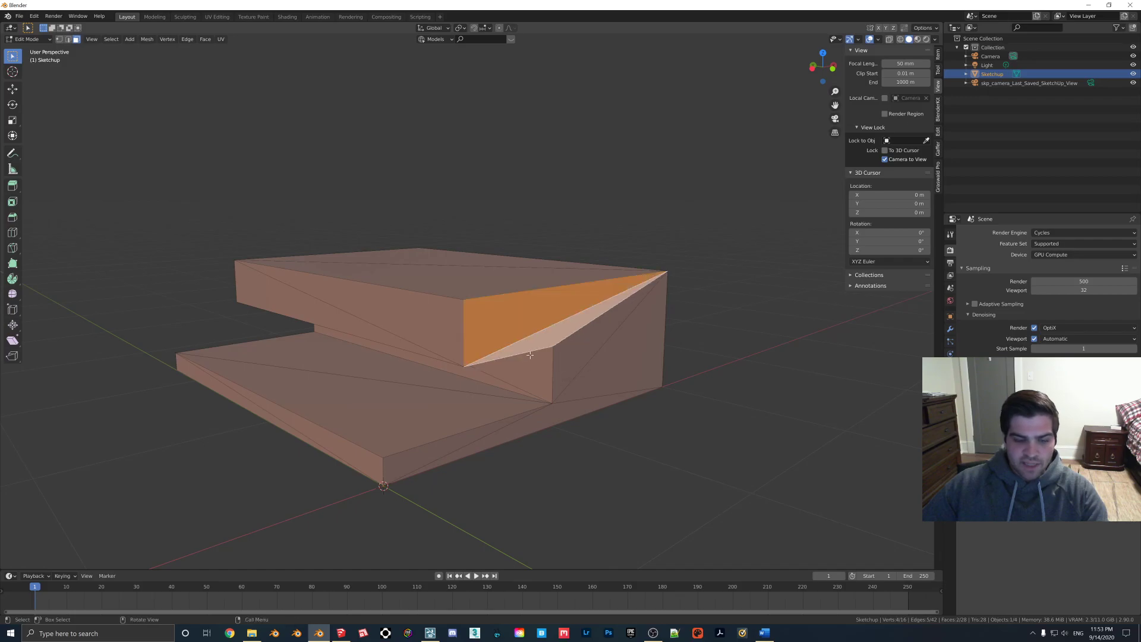
key(alt+j)
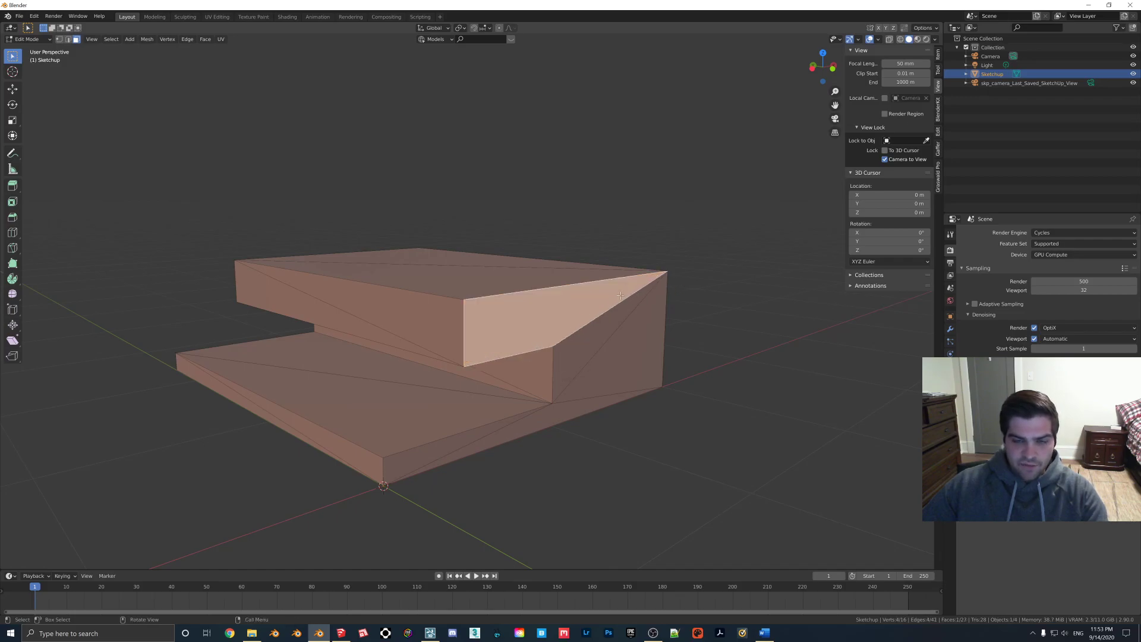
click(585, 346)
shift+click(581, 324)
key(f)
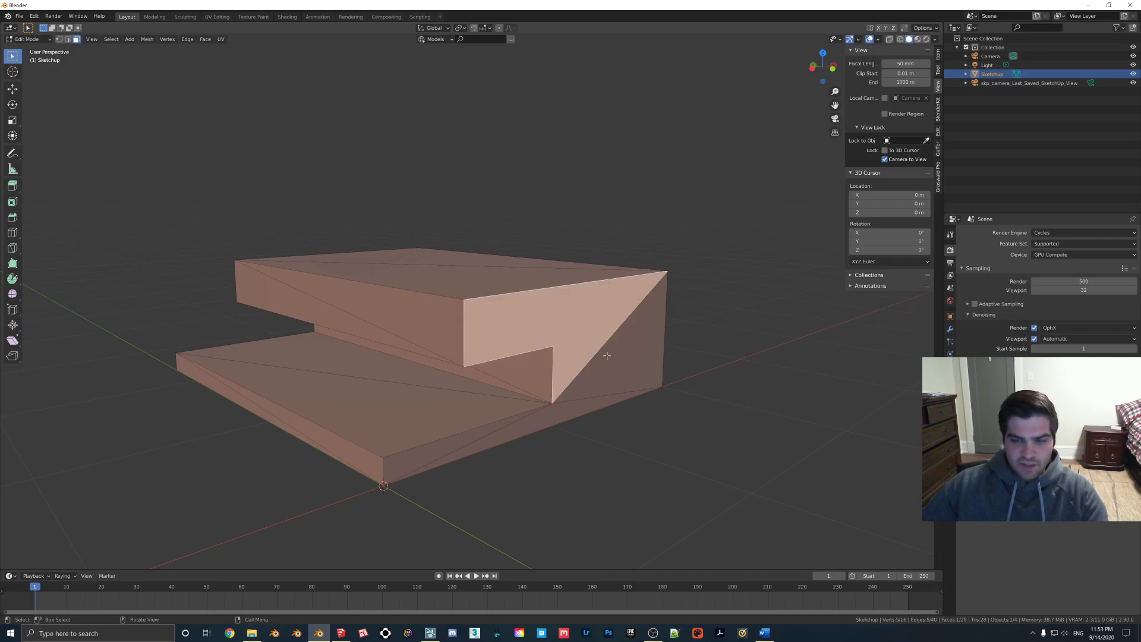
click(607, 355)
shift+click(594, 343)
key(alt+j)
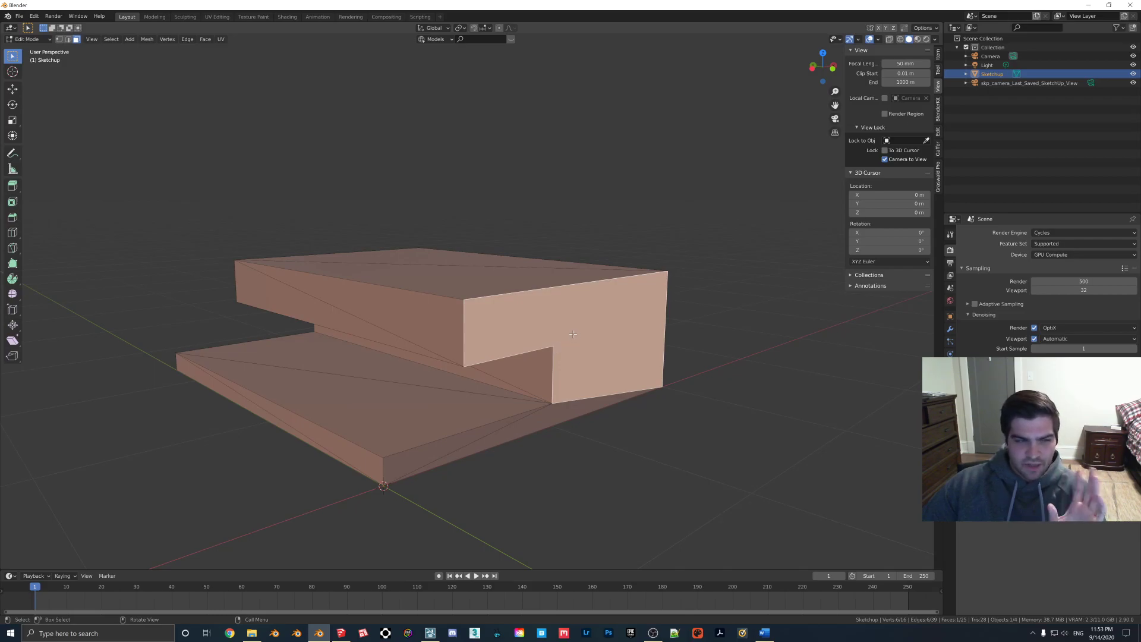
- Merge the triangle pair on the overhanging slab's front into one face and the pair on the top into another
middle_drag(417, 308, 348, 301)
shift+click(371, 285)
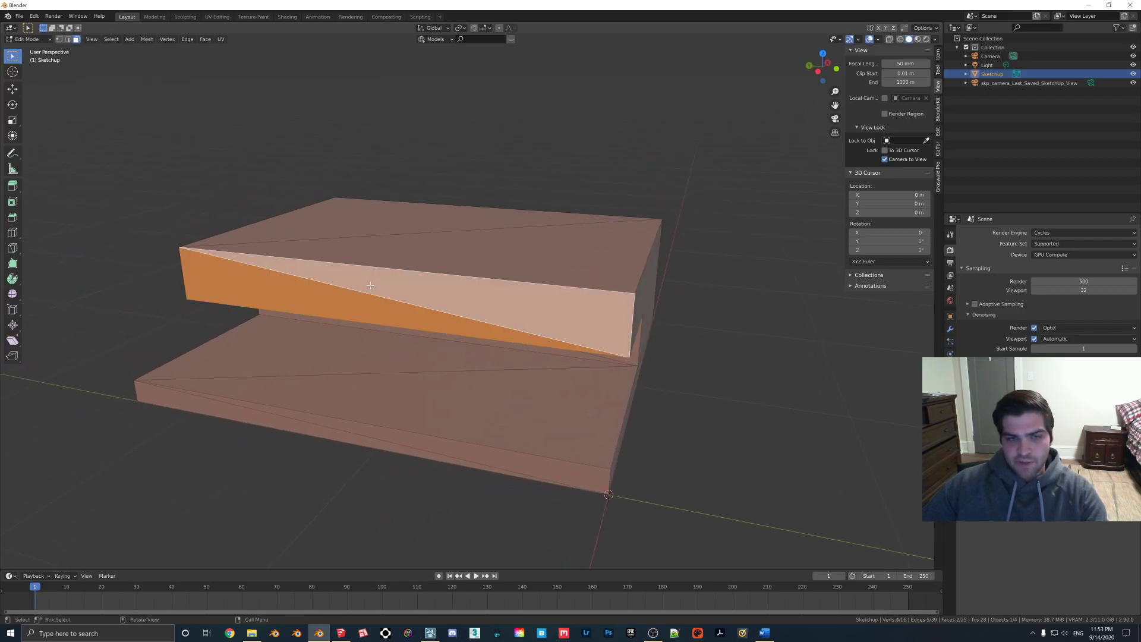
key(f)
click(370, 251)
shift+click(369, 229)
key(f)
middle_drag(365, 229, 488, 312)
shift+click(518, 268)
shift+click(573, 272)
key(f)
click(479, 295)
key(ctrl+z)
key(ctrl+z)
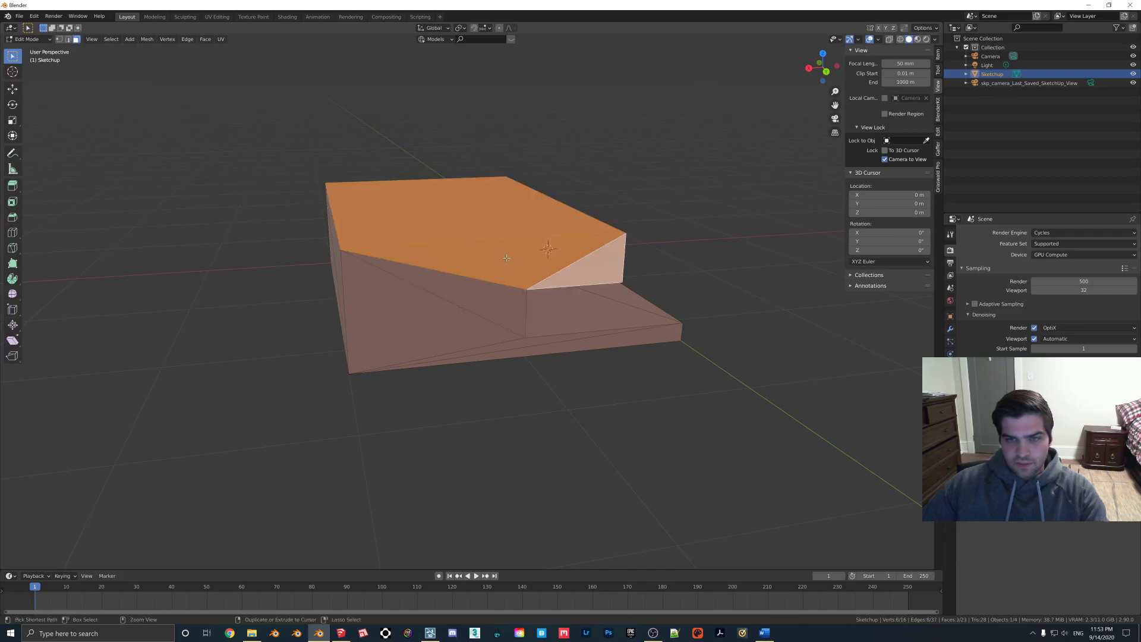
- Merge the triangles on the opposite notched side of the block into a single face
click(527, 265)
shift+click(569, 274)
key(f)
click(486, 298)
shift+click(450, 311)
shift+click(498, 269)
shift+click(520, 343)
shift+click(514, 353)
key(f)
- Merge the two triangles on the back of the block into one face
middle_drag(404, 338, 459, 329)
click(466, 277)
shift+click(480, 255)
key(f)
- Try to bevel the edges of the block's top face with 14 segments
middle_drag(479, 255, 399, 234)
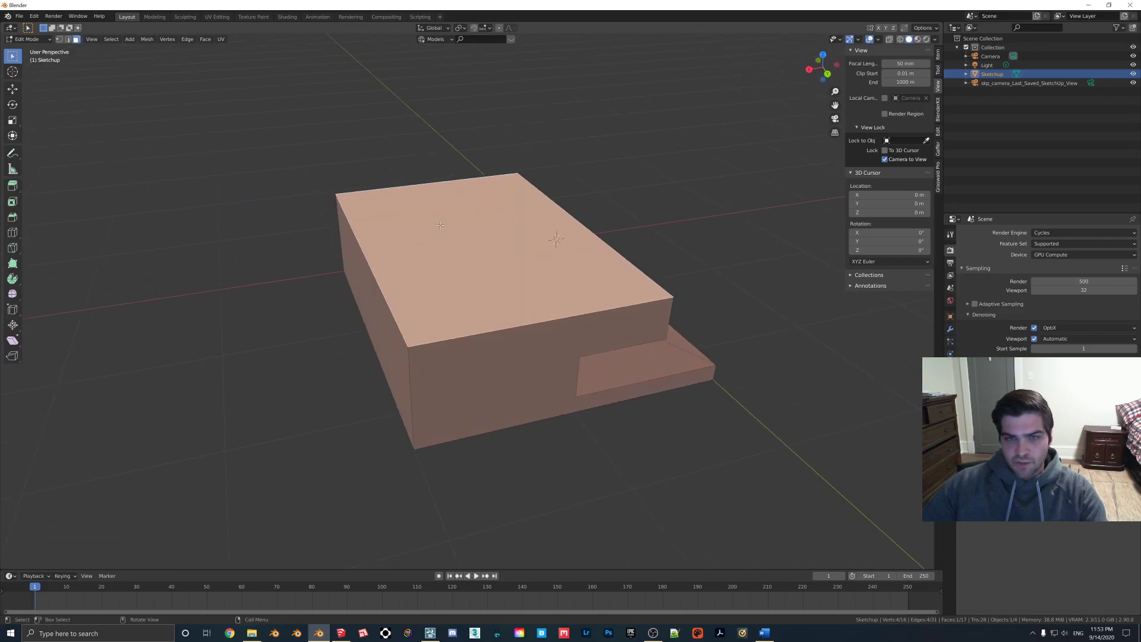
key(ctrl+b)
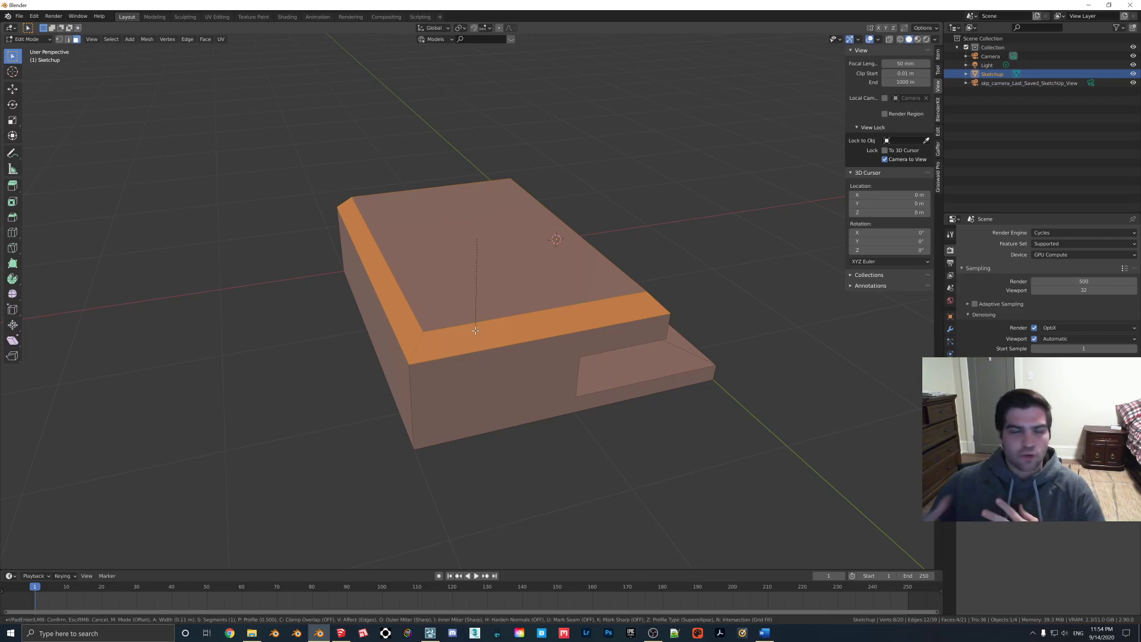
scroll(483, 327, up, 12)
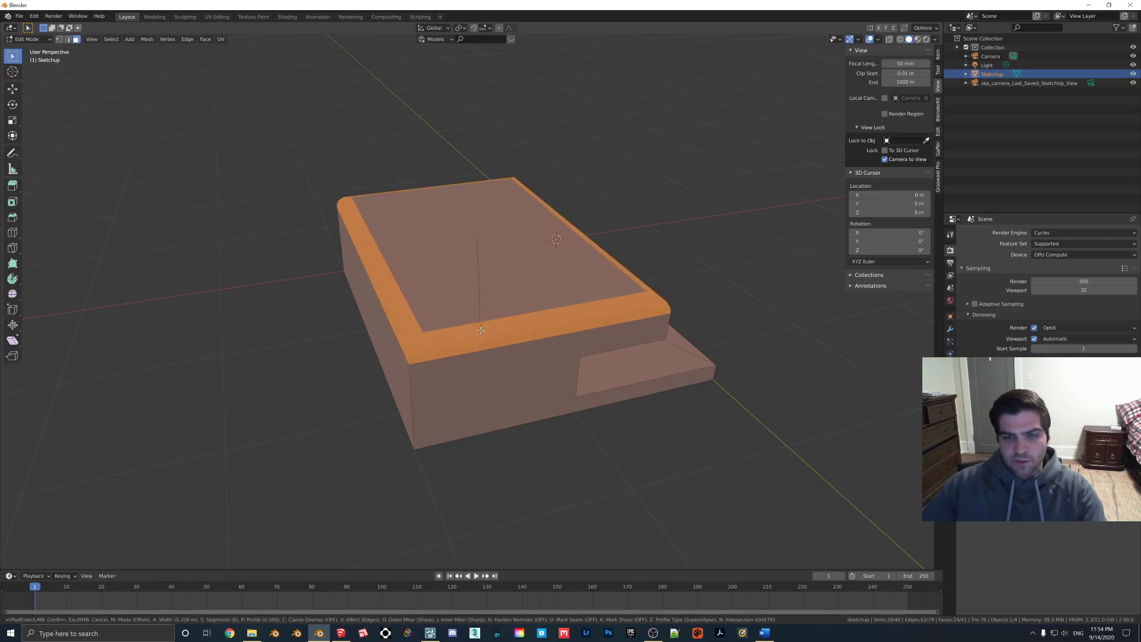
scroll(488, 327, up, 1)
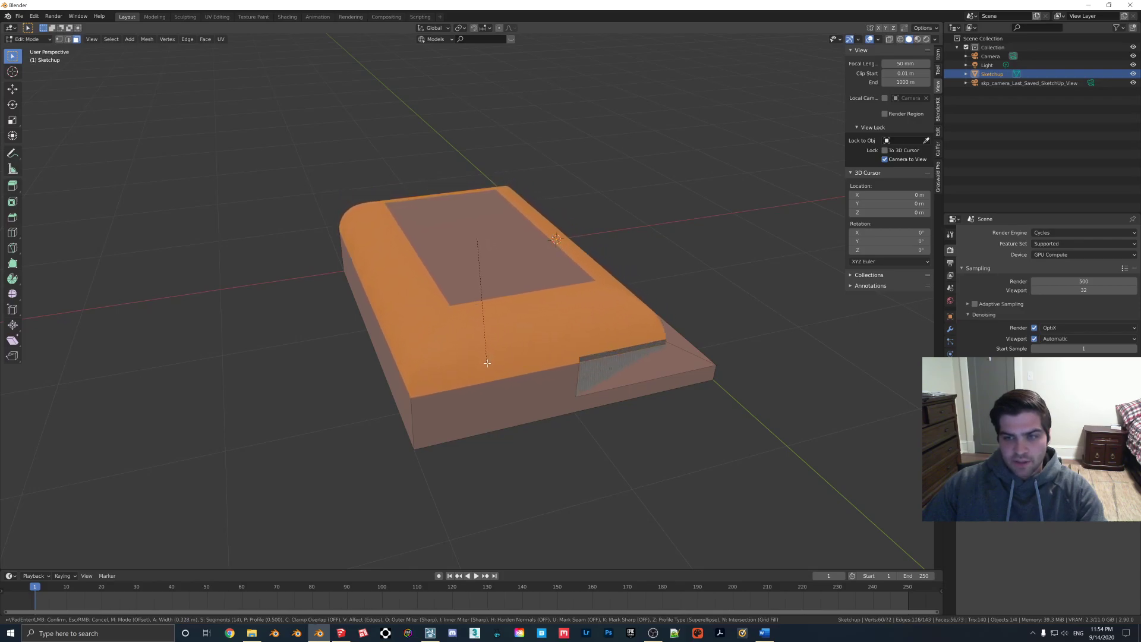
key(Escape)
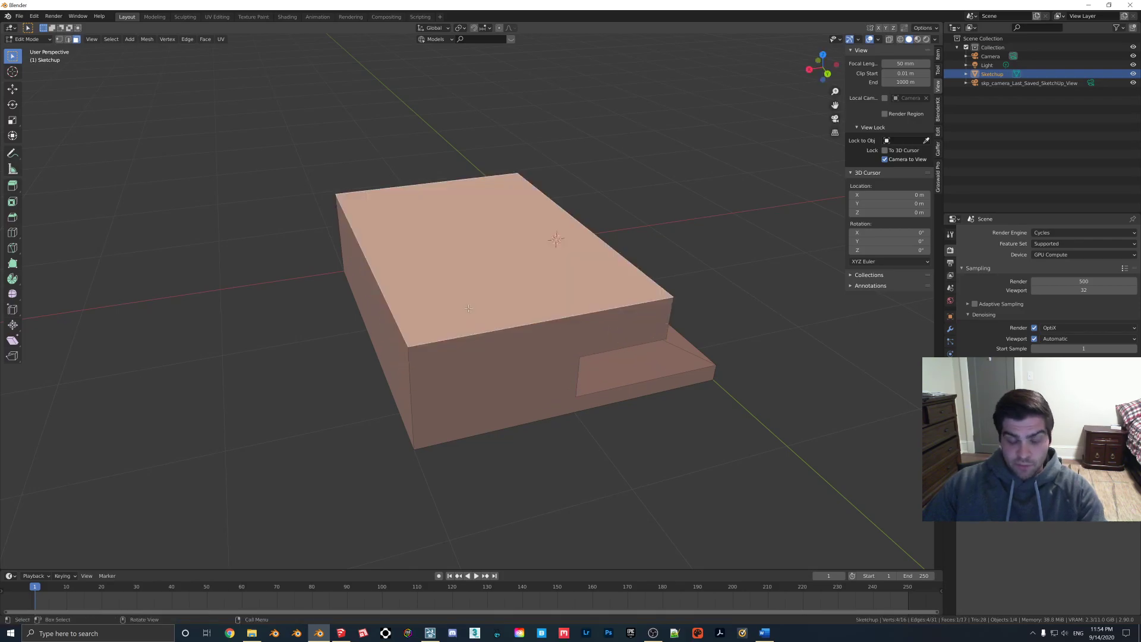
- Return the block to Object Mode and examine its texture from several angles in rendered shading
middle_drag(476, 337, 447, 293)
key(Tab)
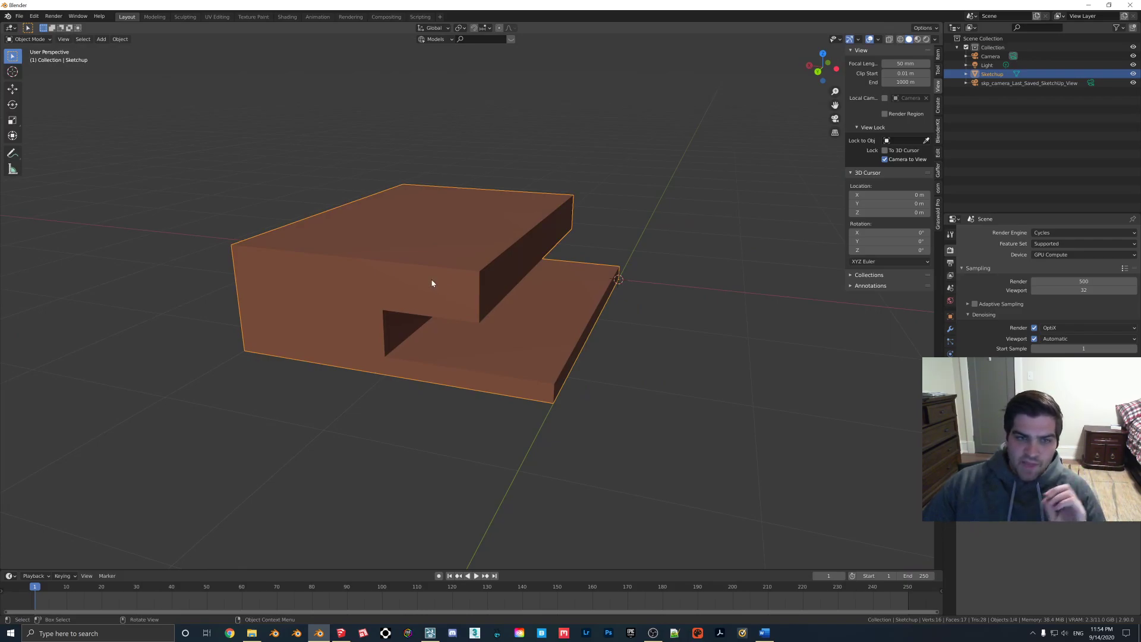
mouse_move(446, 280)
middle_down()
mouse_move(611, 293)
mouse_move(509, 306)
mouse_move(498, 290)
middle_up()
key(z)
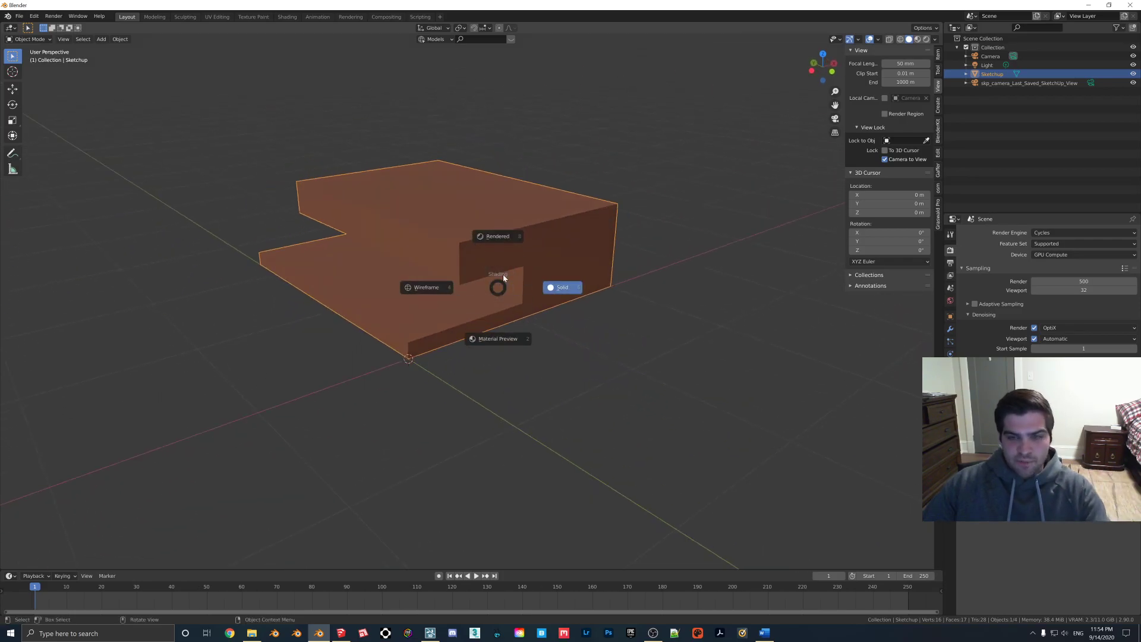
click(510, 196)
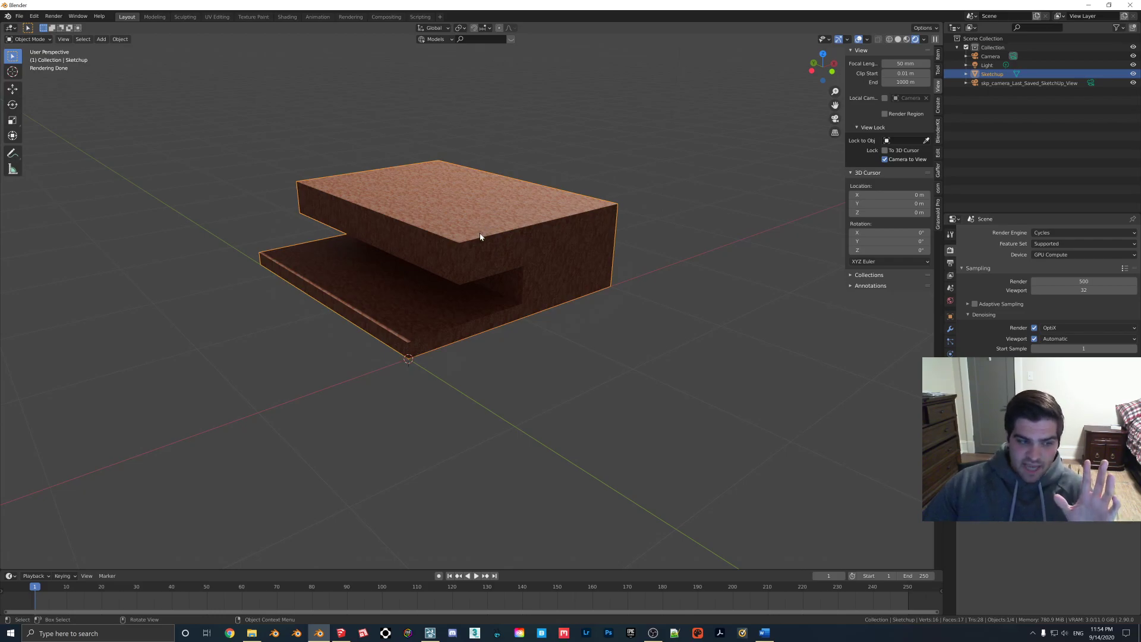
middle_drag(476, 237, 455, 229)
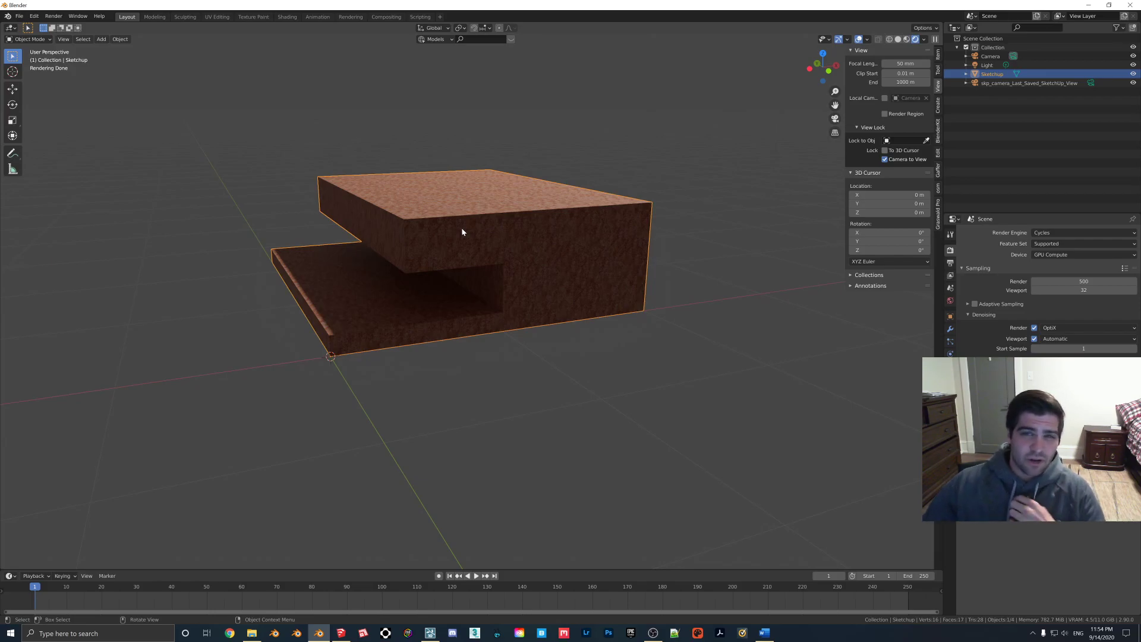
middle_drag(469, 235, 524, 238)
scroll(487, 215, down, 3)
scroll(484, 188, up, 3)
scroll(526, 242, up, 1)
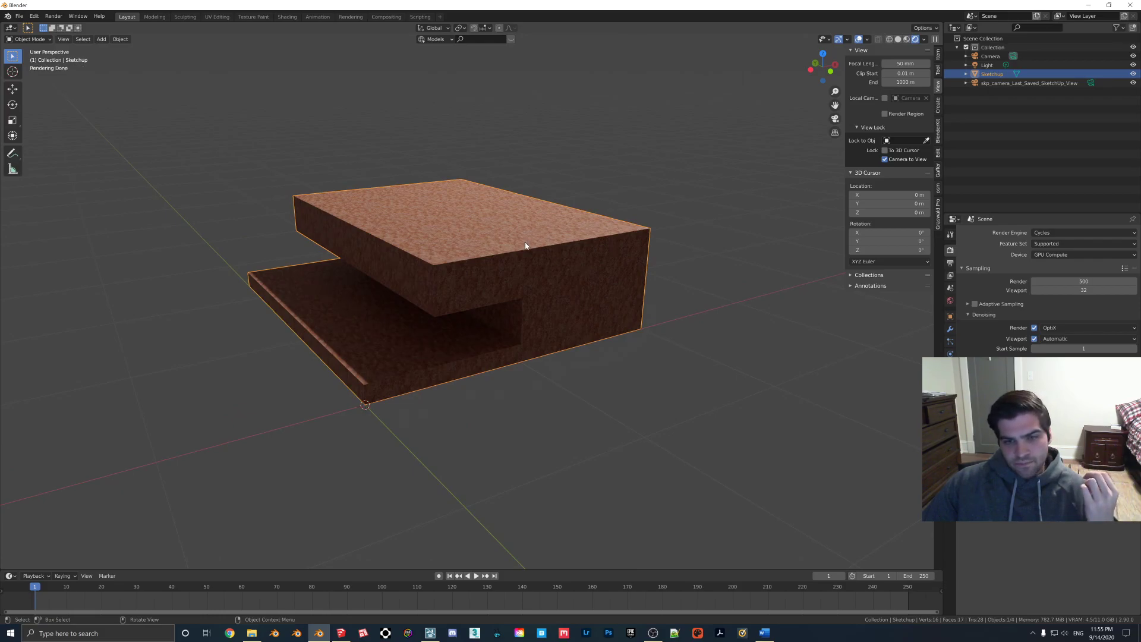
- Delete the imported SketchUp block from the scene
middle_drag(526, 241, 518, 256)
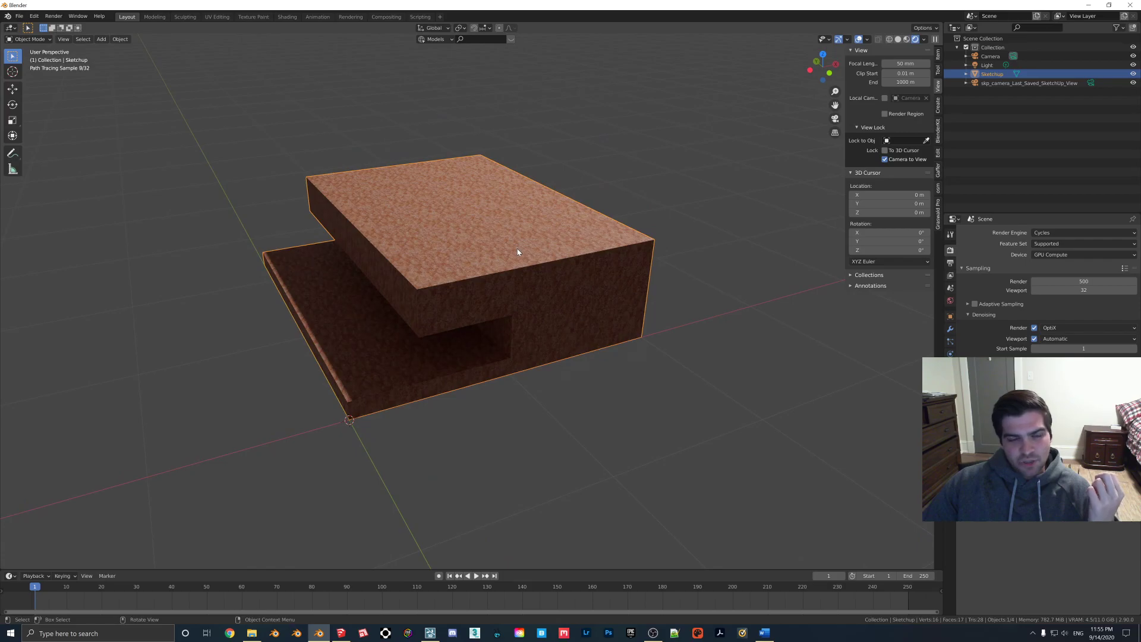
middle_drag(514, 244, 366, 222)
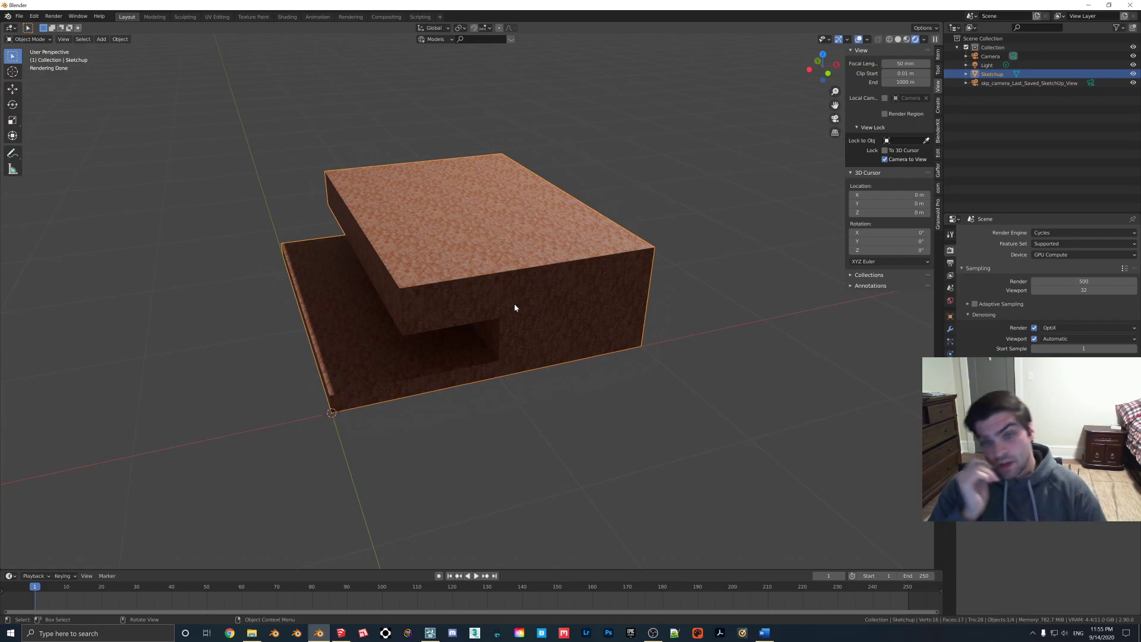
mouse_move(514, 303)
middle_down()
mouse_move(565, 304)
mouse_move(453, 295)
middle_up()
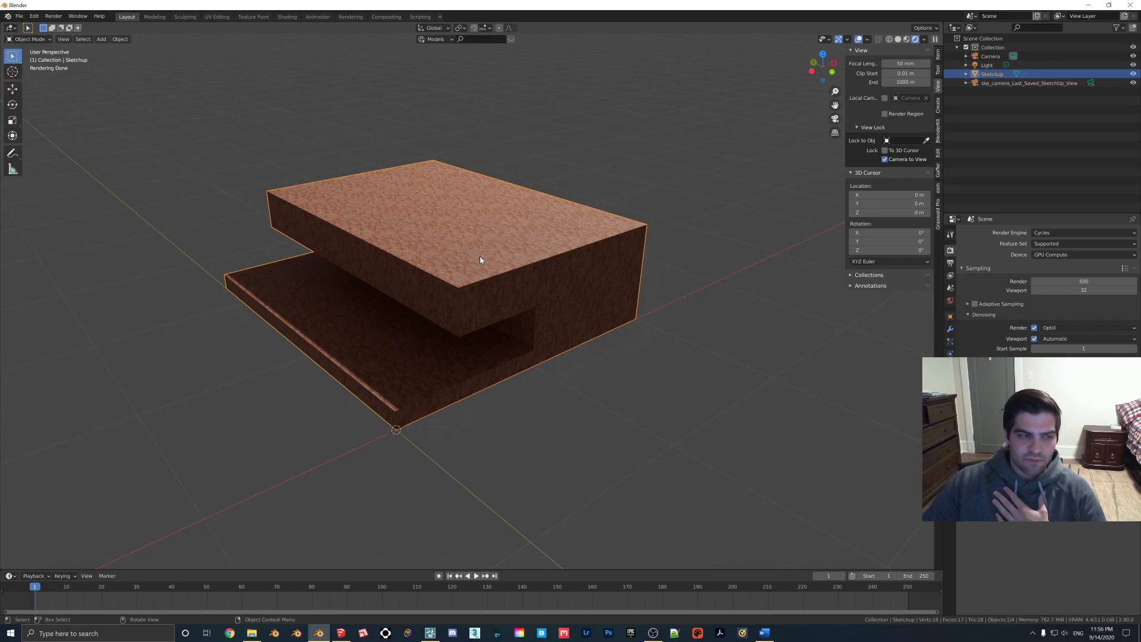
middle_drag(522, 240, 430, 224)
scroll(457, 236, down, 2)
scroll(430, 224, up, 1)
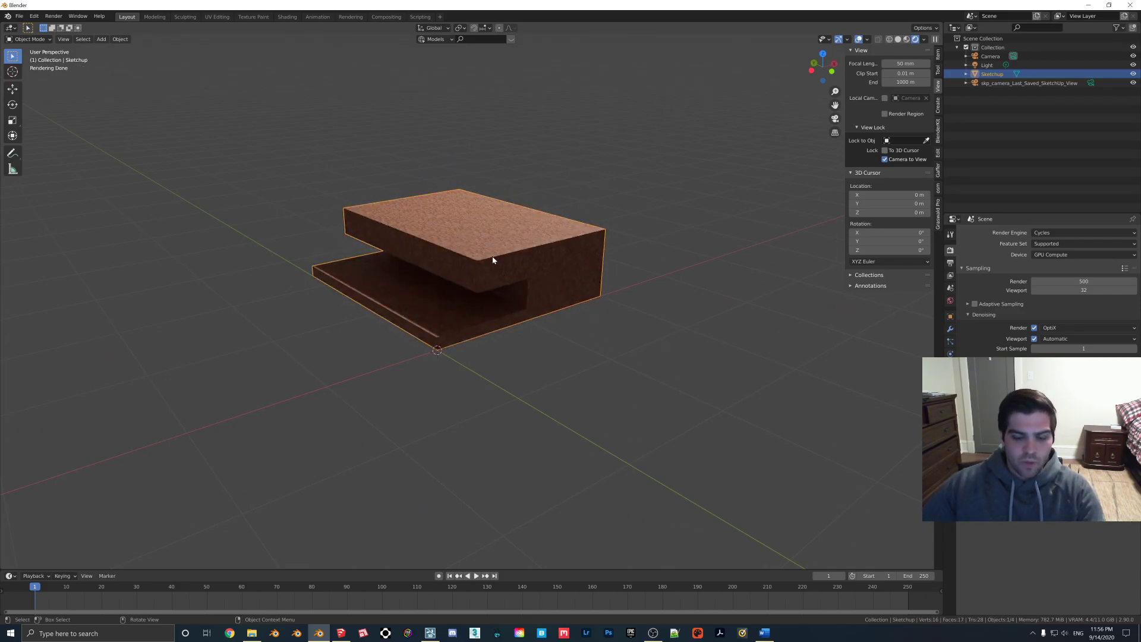
key(Delete)
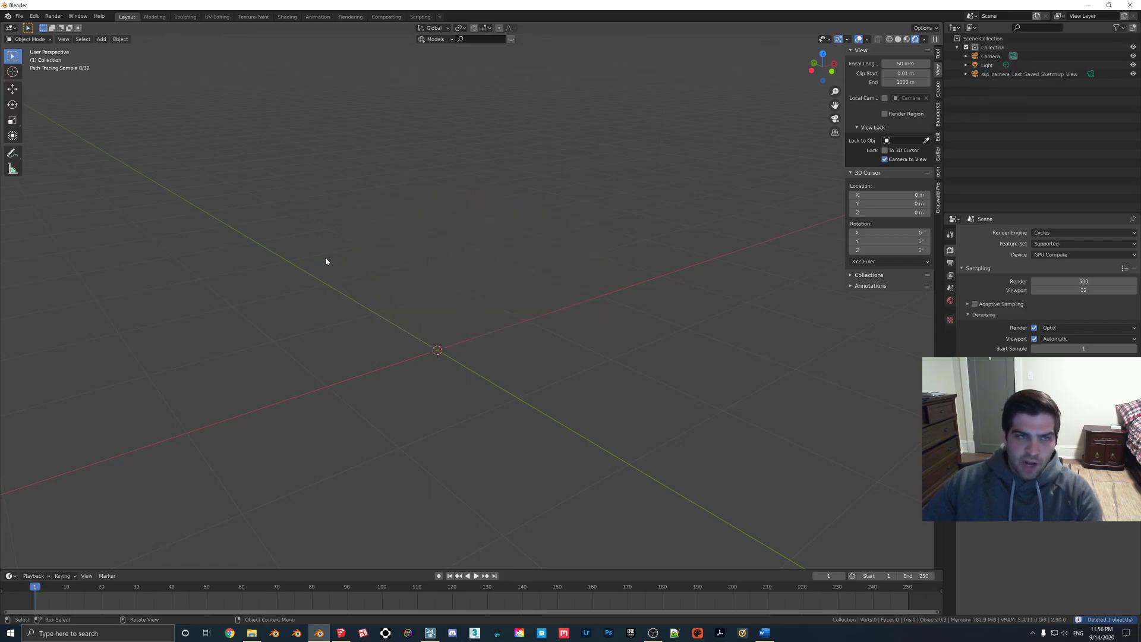
- Import lumion.skp from the Desktop as a SketchUp file, keeping the default import options
click(19, 16)
mouse_move(44, 138)
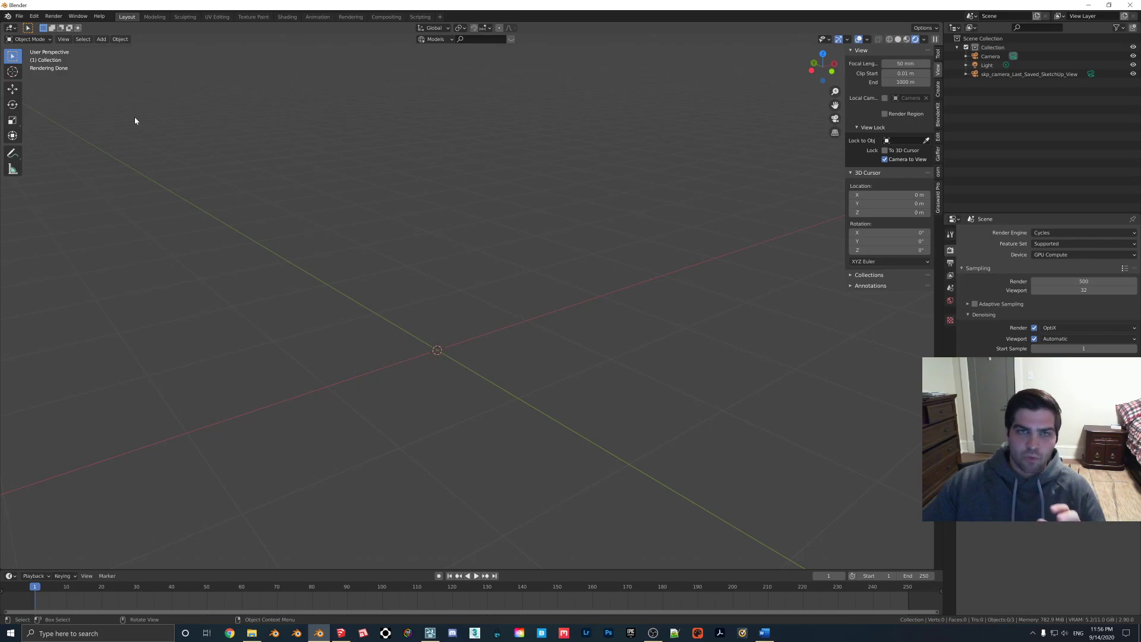
click(21, 17)
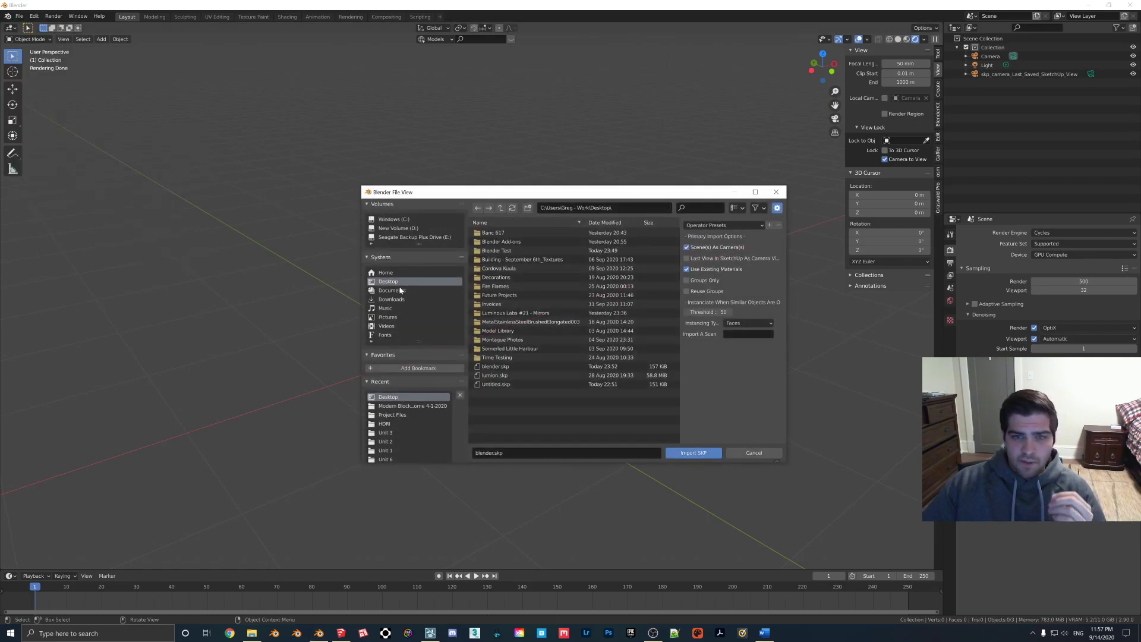
double_click(504, 378)
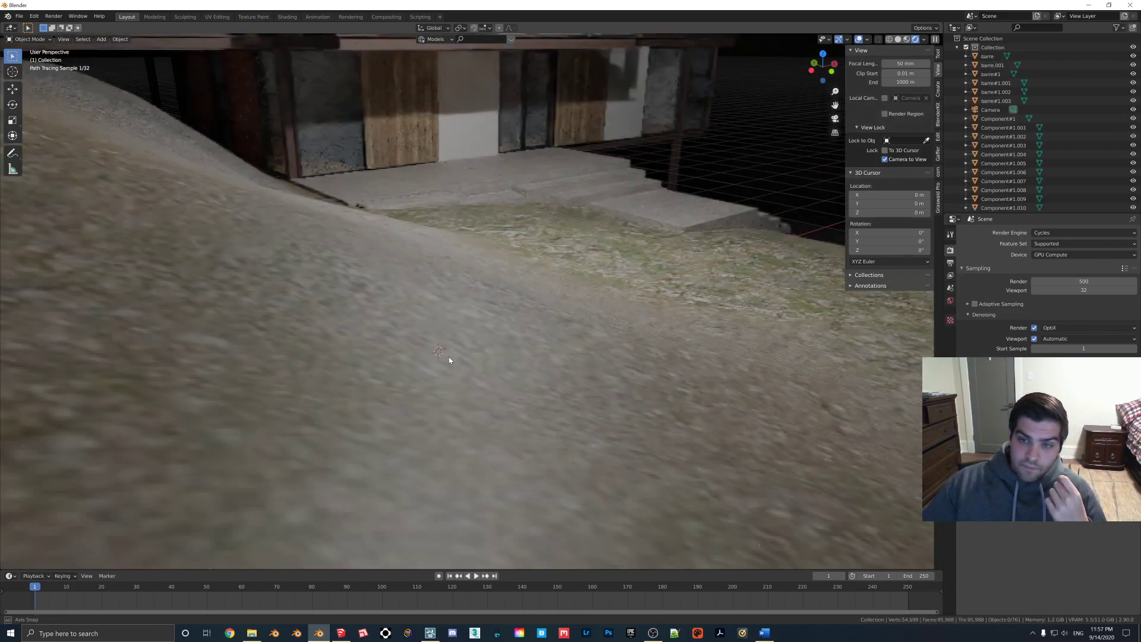
- Hide the Quarry HDRI dome around the imported house and light the scene with the Abandoned Church world HDRI
mouse_move(448, 357)
middle_down()
mouse_move(405, 357)
mouse_move(380, 337)
mouse_move(402, 308)
mouse_move(442, 296)
mouse_move(637, 320)
middle_up()
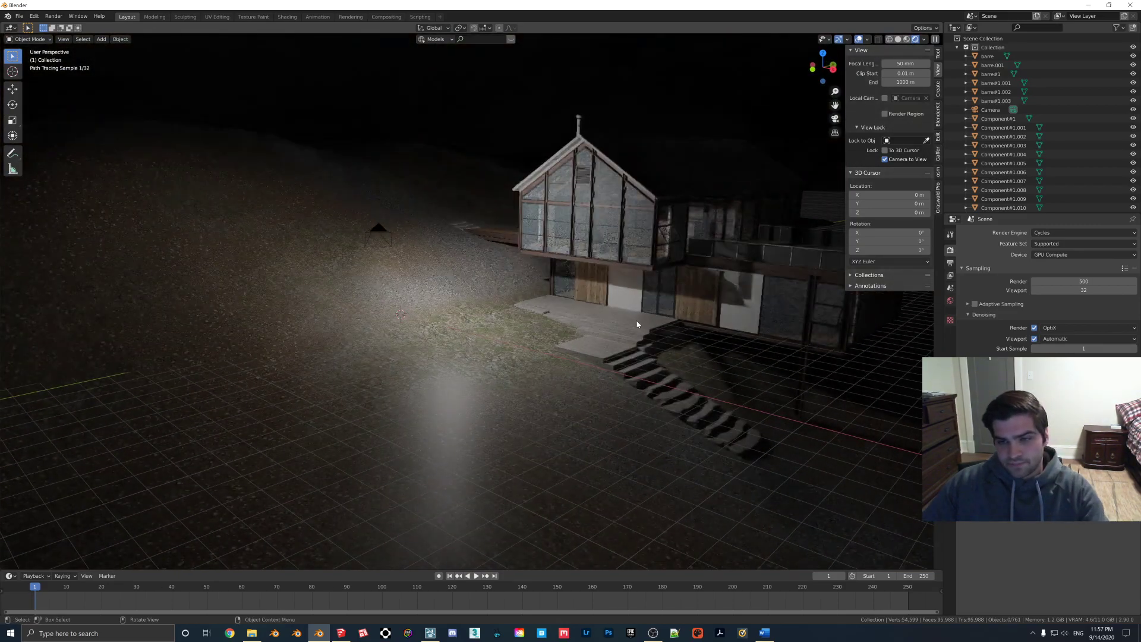
shift+middle_drag(497, 218, 501, 288)
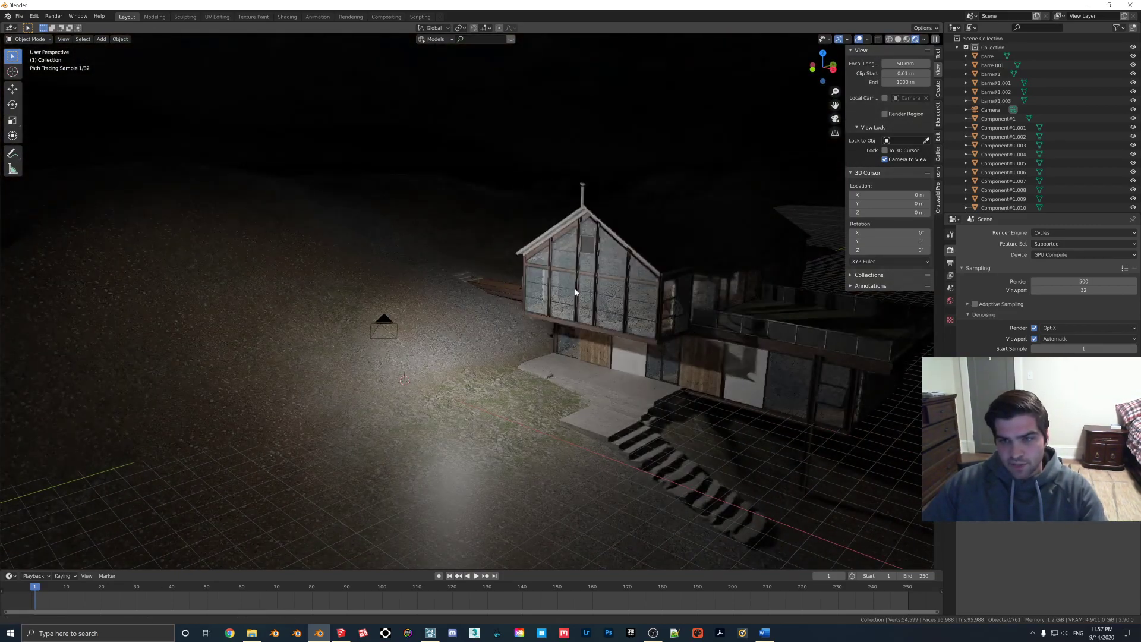
shift+middle_drag(577, 293, 497, 246)
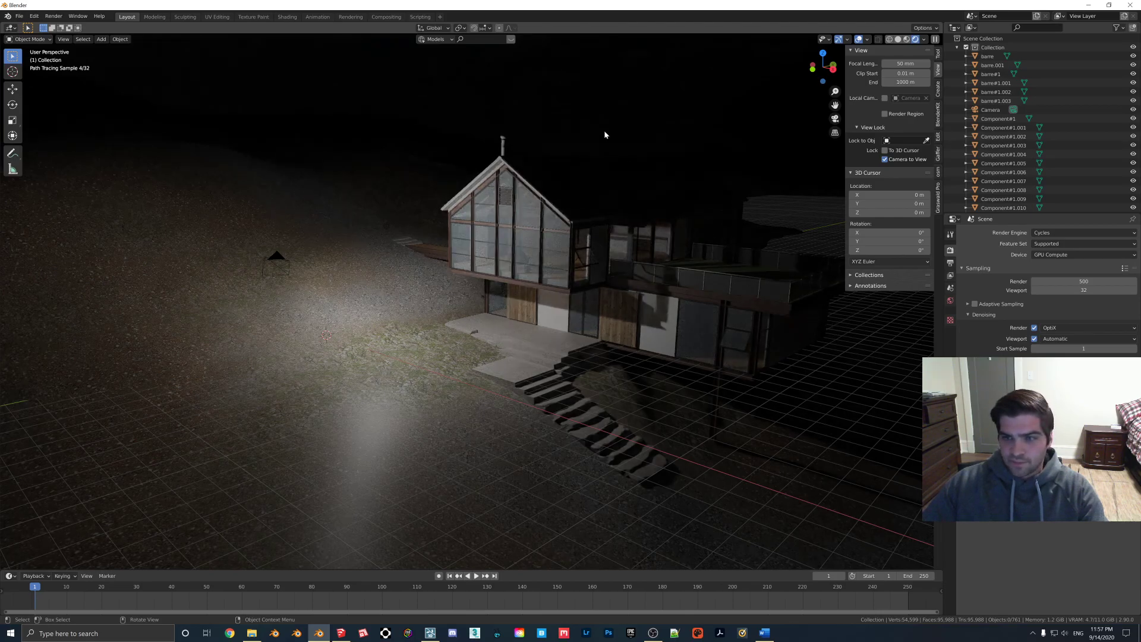
click(771, 148)
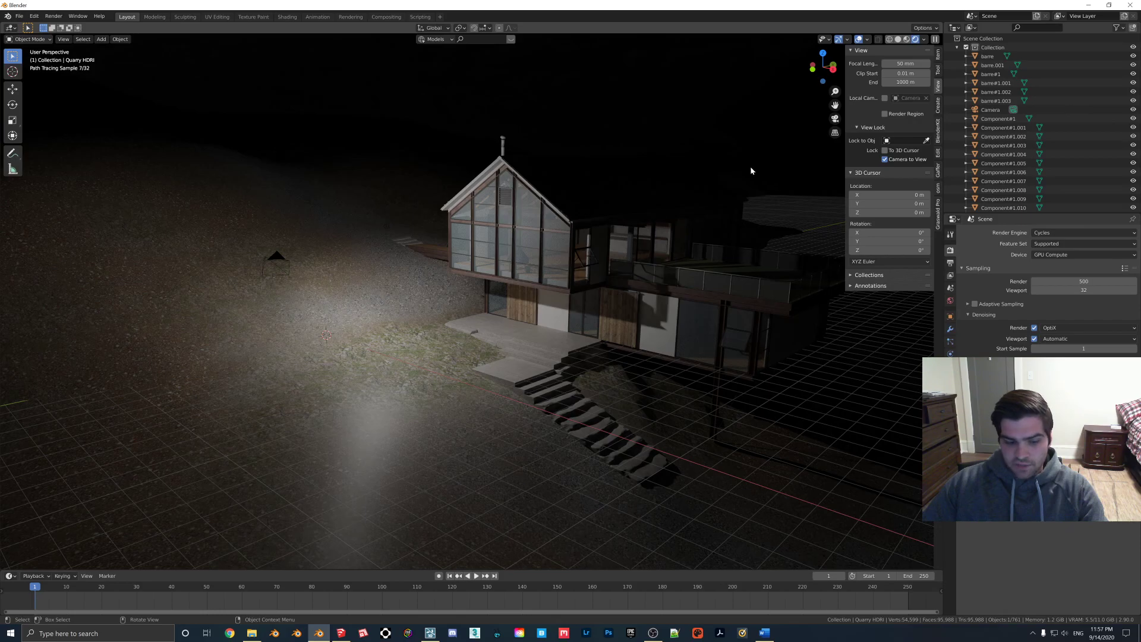
key(h)
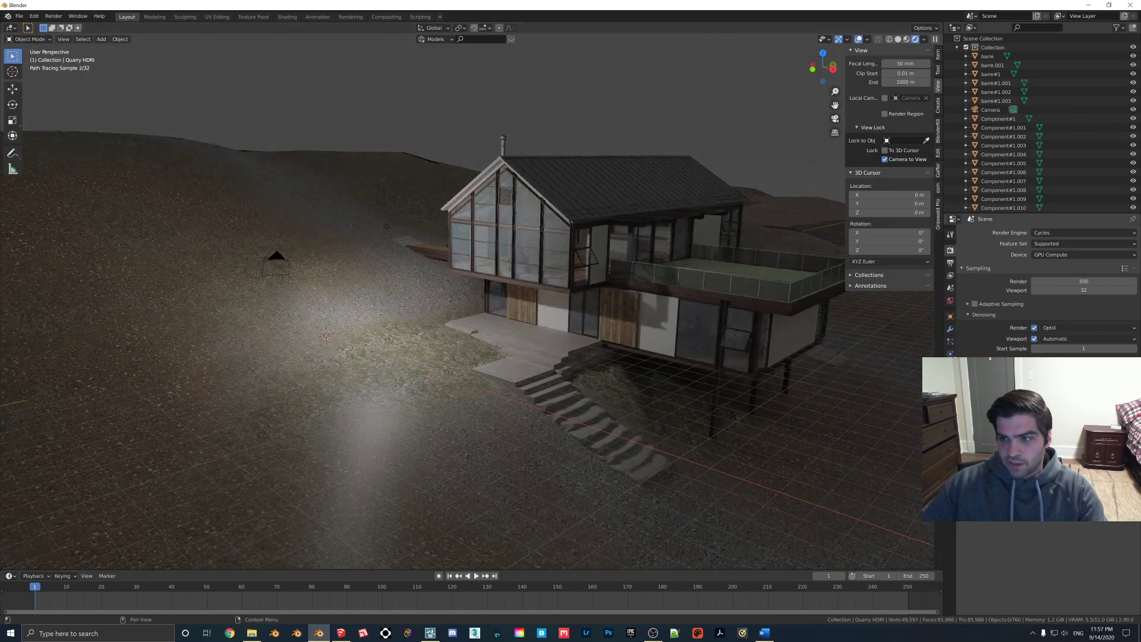
click(950, 300)
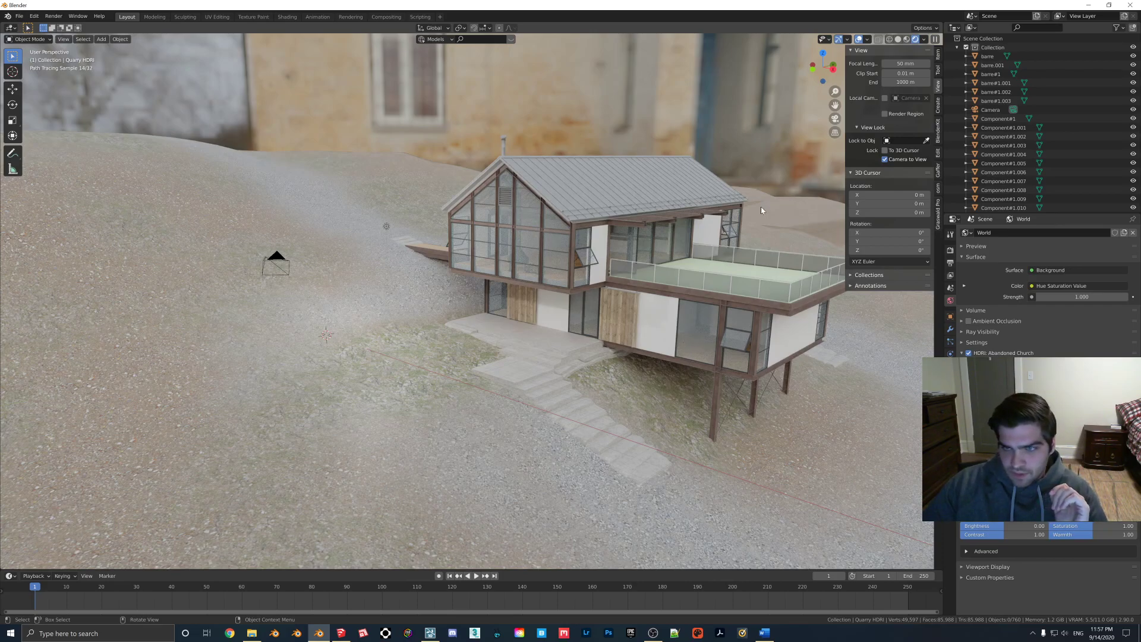
- Try deleting the large glass pane on the house's lower floor and undo the deletion
mouse_move(816, 369)
middle_down()
mouse_move(801, 350)
mouse_move(653, 284)
middle_up()
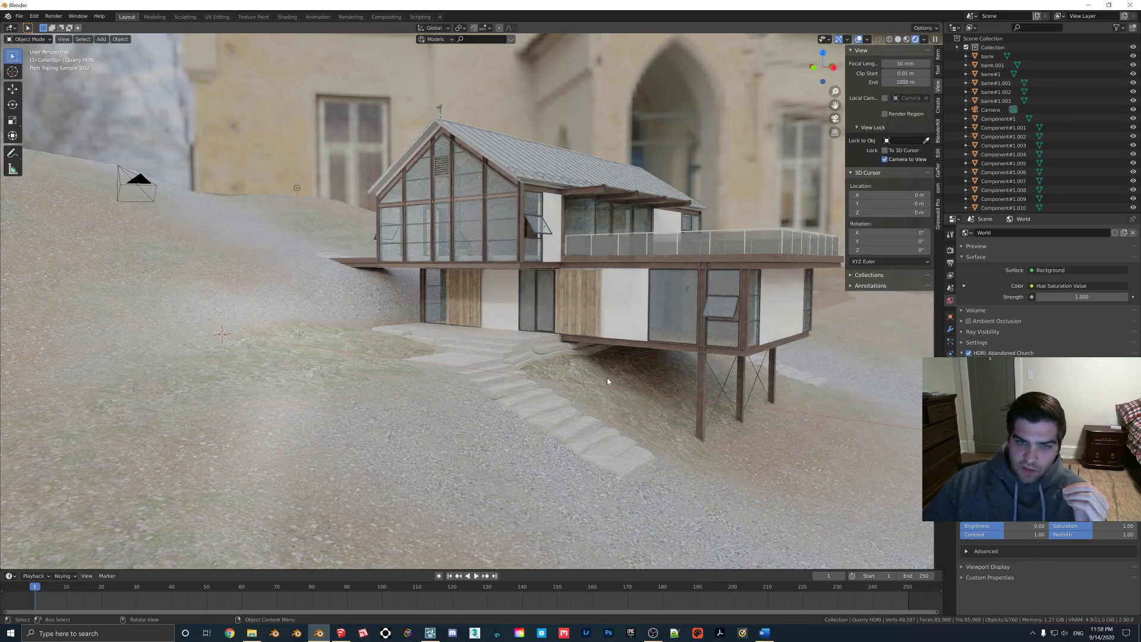
click(687, 326)
key(Delete)
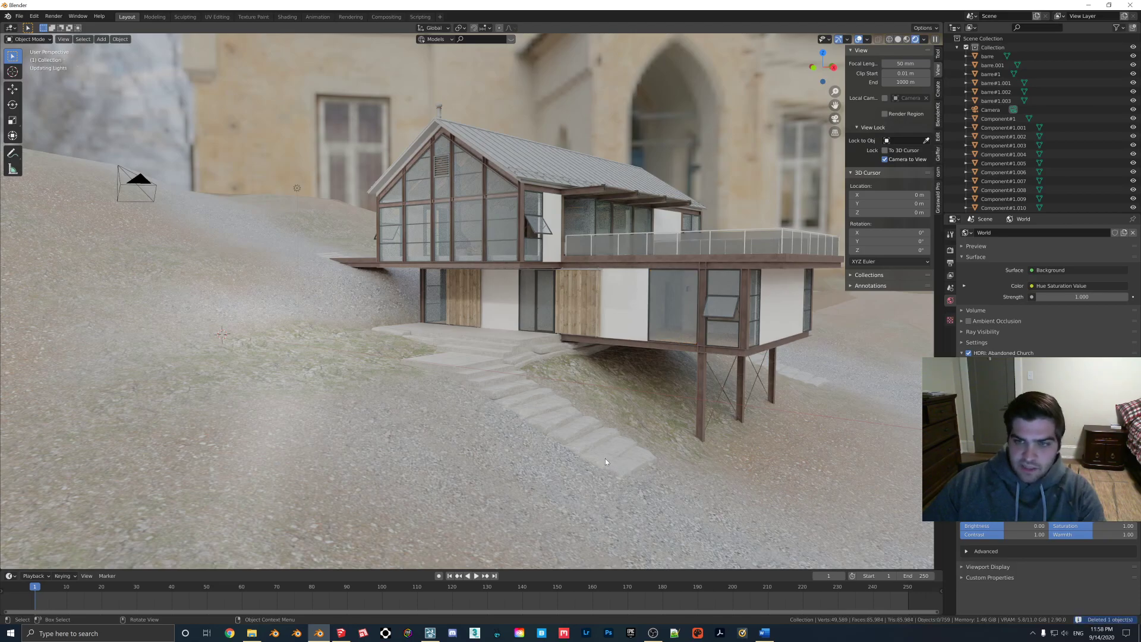
key(ctrl+z)
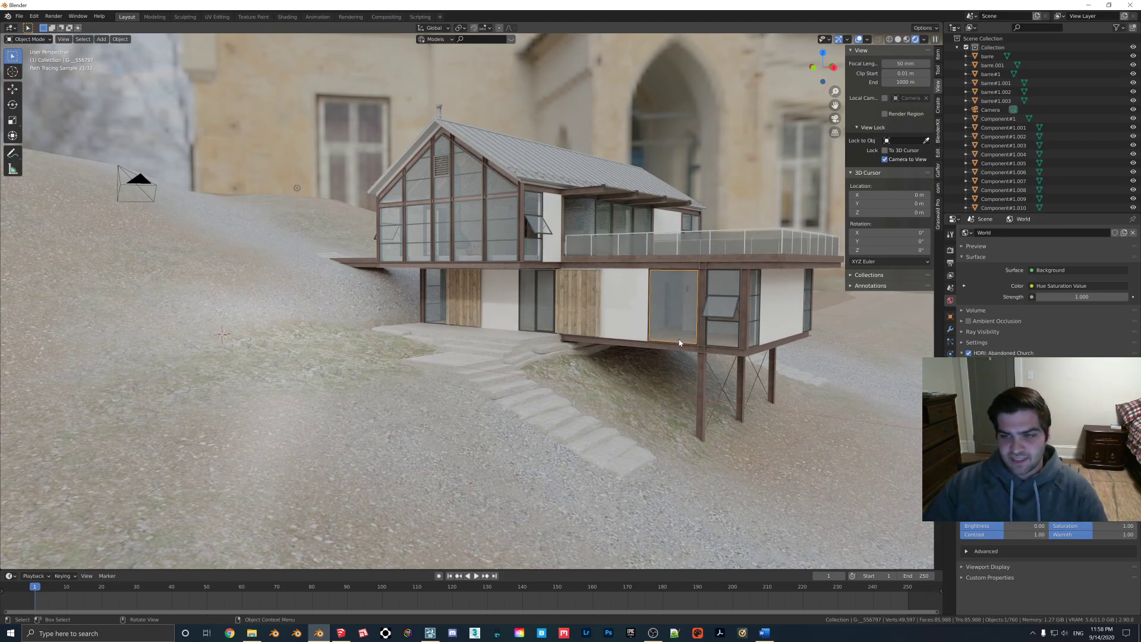
- Examine the imported house's materials and geometry from several angles in the Cycles rendered view
mouse_move(661, 359)
middle_down()
mouse_move(611, 357)
mouse_move(658, 355)
mouse_move(590, 293)
mouse_move(544, 312)
middle_up()
scroll(519, 320, up, 3)
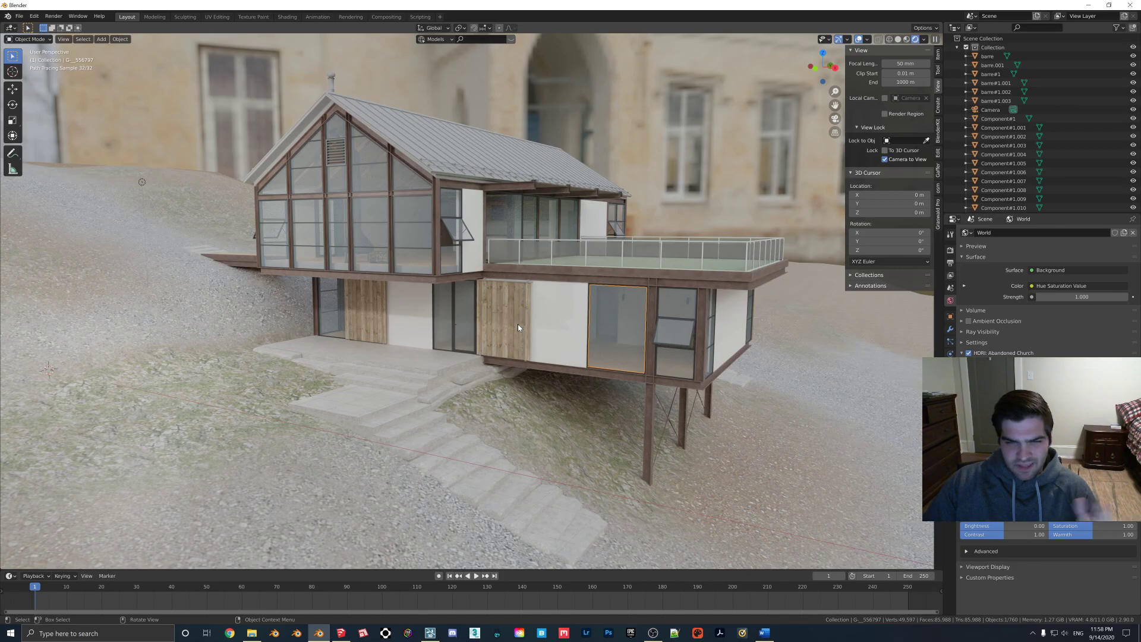
middle_drag(692, 269, 663, 268)
scroll(661, 268, down, 1)
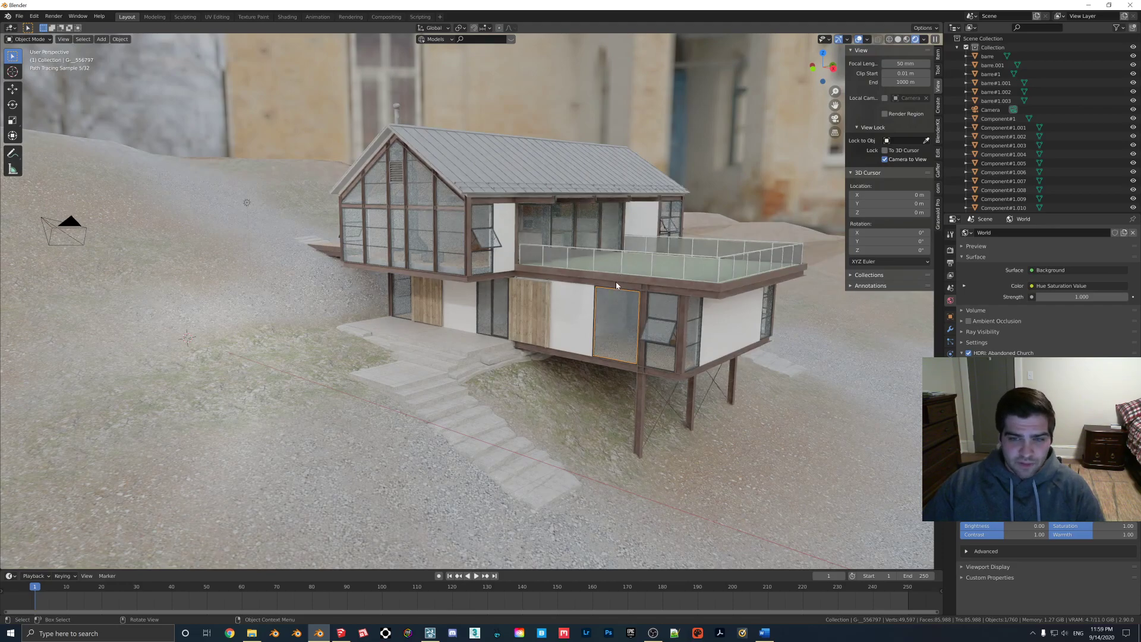
middle_drag(621, 272, 621, 272)
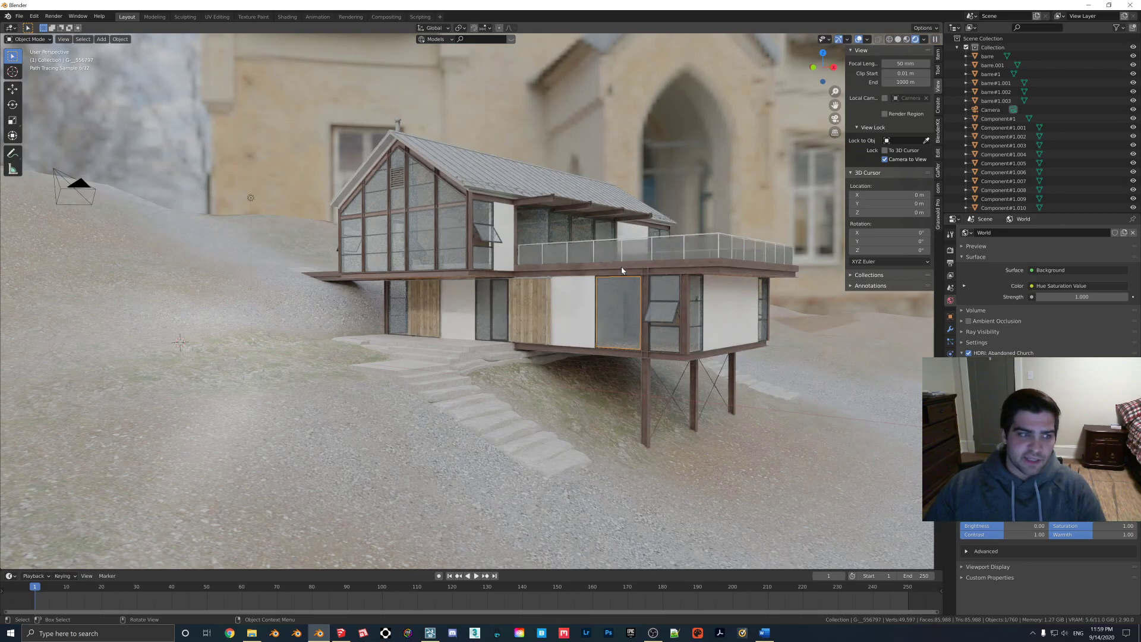
mouse_move(705, 332)
middle_down()
mouse_move(626, 322)
mouse_move(758, 335)
mouse_move(735, 343)
mouse_move(765, 351)
middle_up()
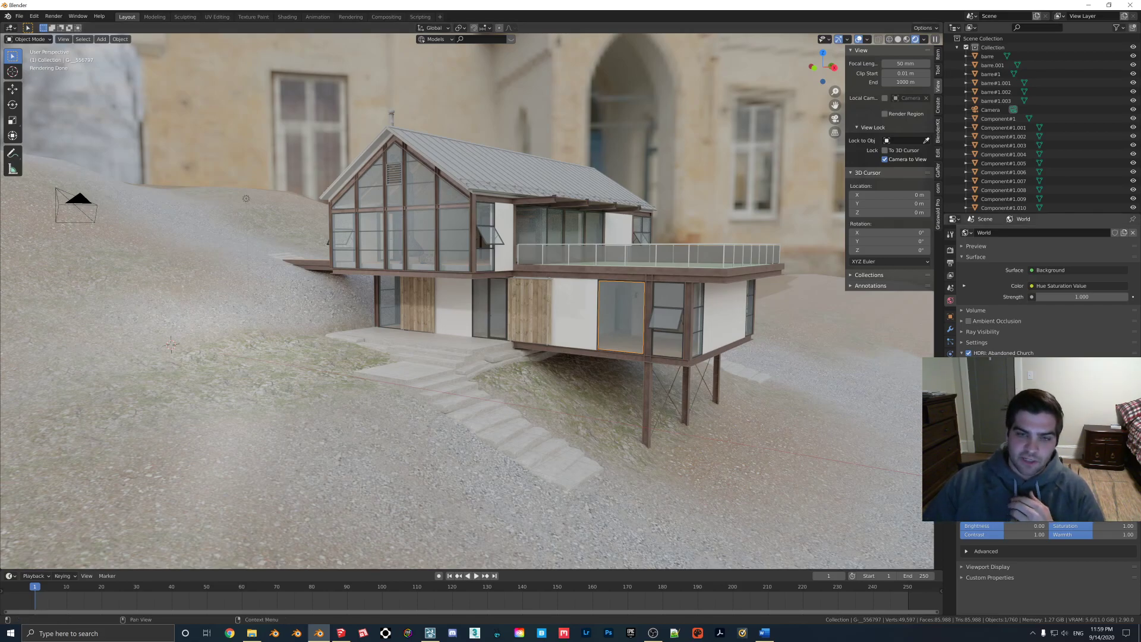
mouse_move(656, 336)
middle_down()
mouse_move(615, 340)
mouse_move(670, 339)
mouse_move(627, 371)
mouse_move(612, 355)
middle_up()
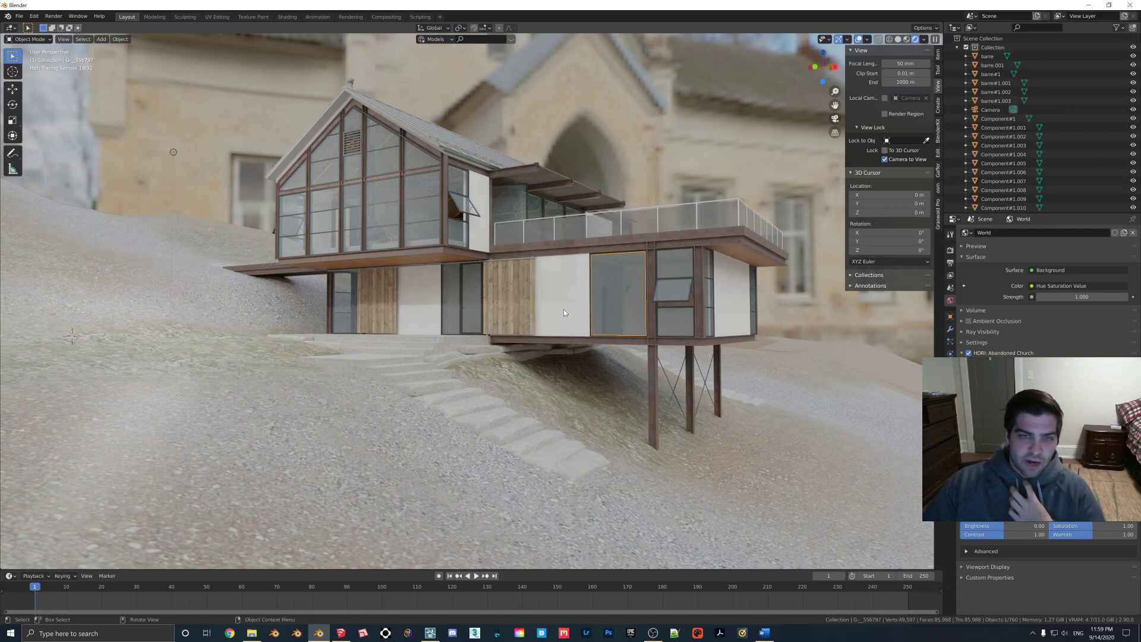
middle_drag(563, 314, 658, 363)
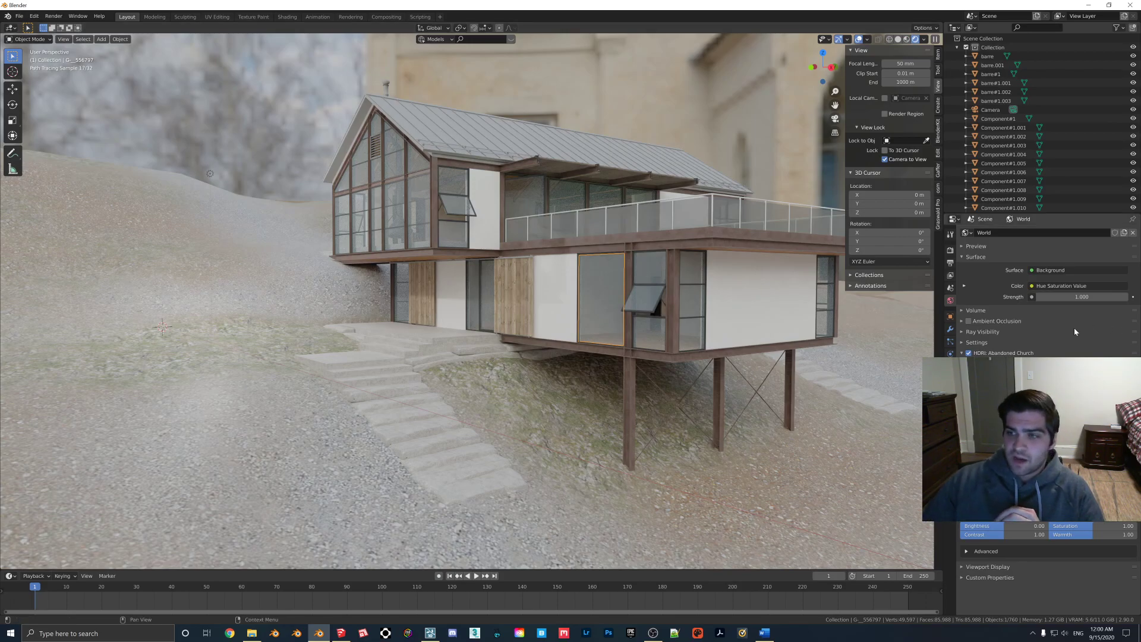
- Try the Workbench render engine and set the scene to Eevee instead
click(950, 250)
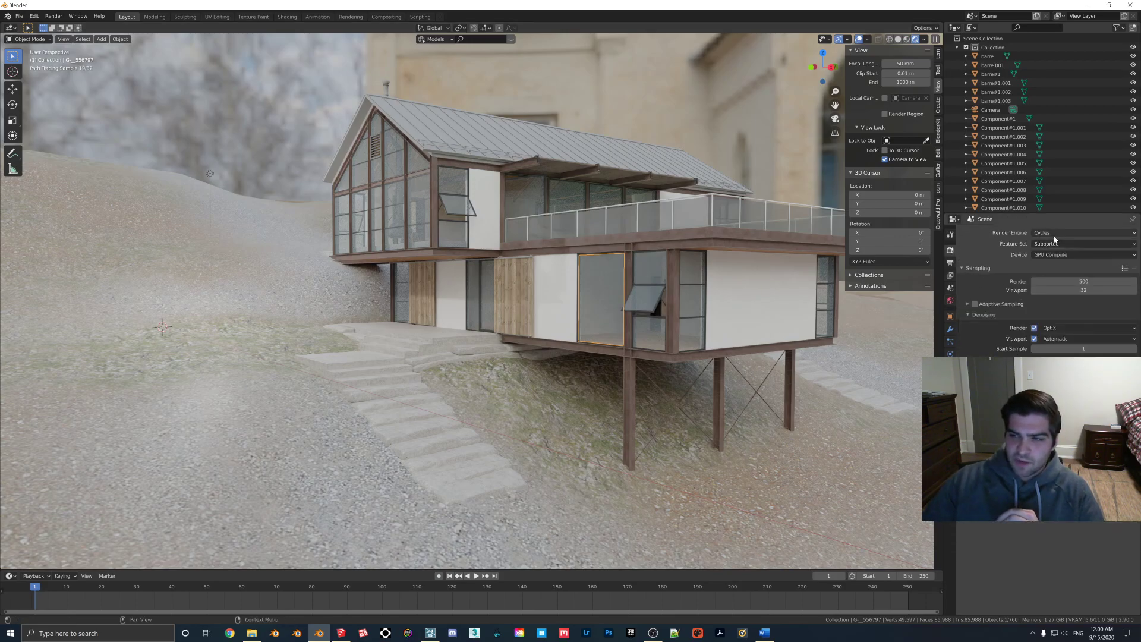
click(1049, 232)
click(1049, 252)
click(1070, 232)
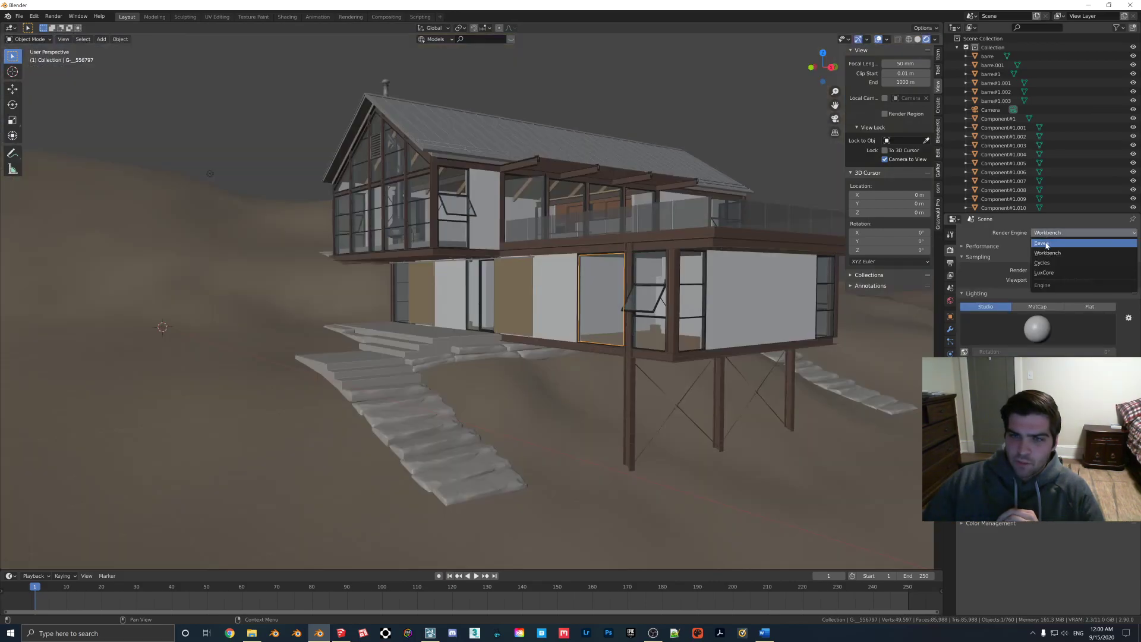
click(1042, 242)
- Examine the house and surrounding terrain in Eevee from several angles and distances, selecting the upper-floor side window pane
mouse_move(515, 326)
middle_down()
mouse_move(445, 327)
mouse_move(526, 340)
mouse_move(514, 308)
middle_up()
scroll(526, 329, up, 6)
scroll(515, 308, down, 3)
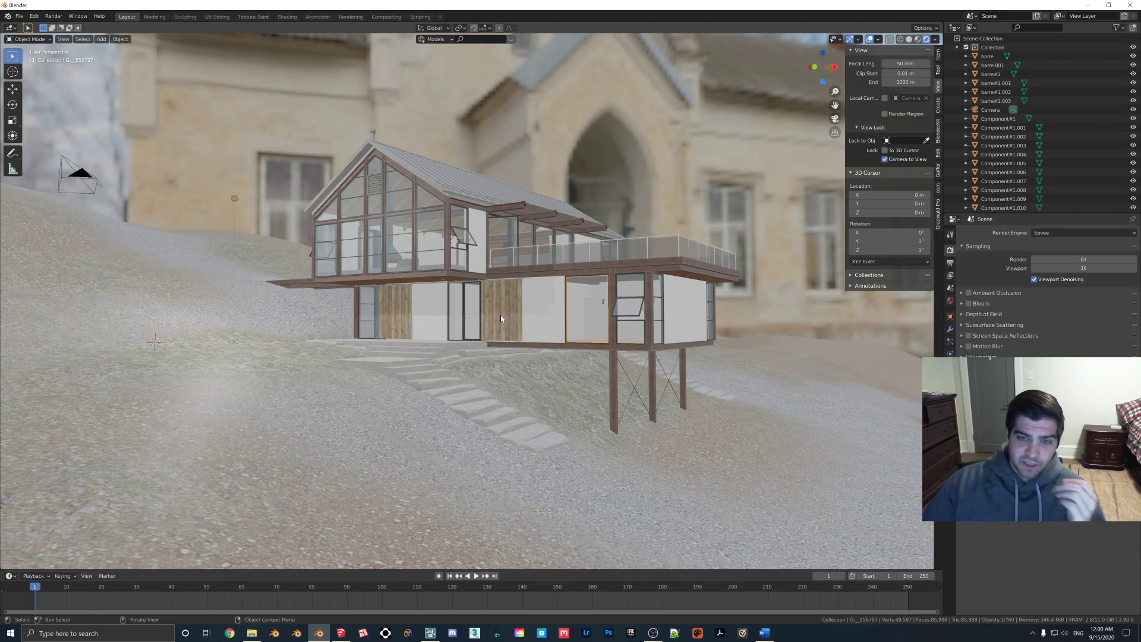
middle_drag(511, 317, 505, 328)
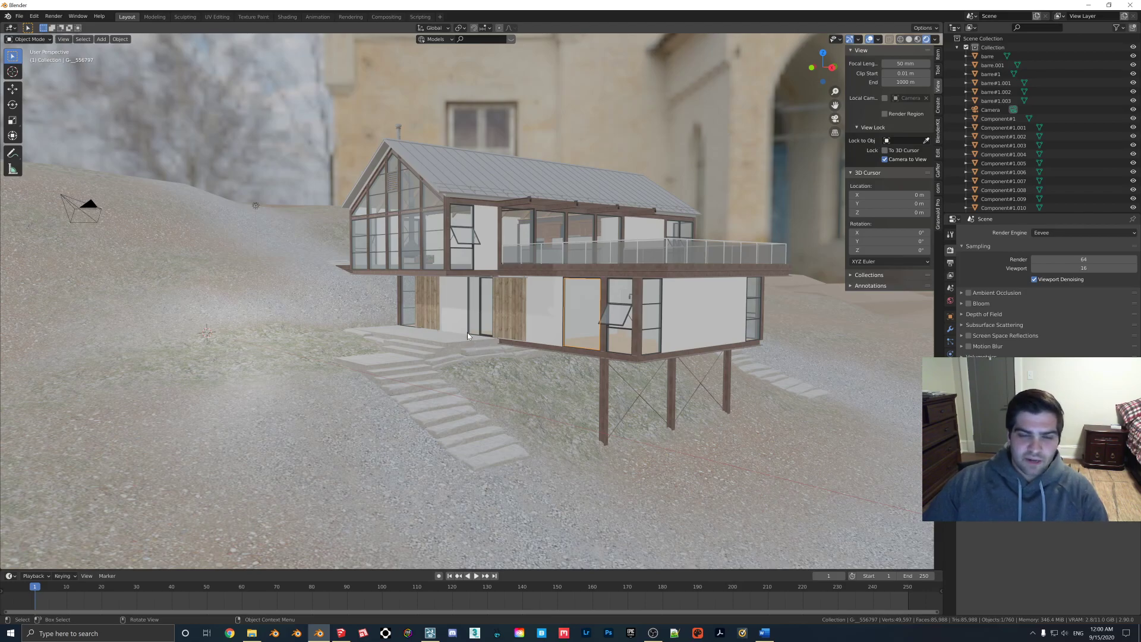
click(459, 214)
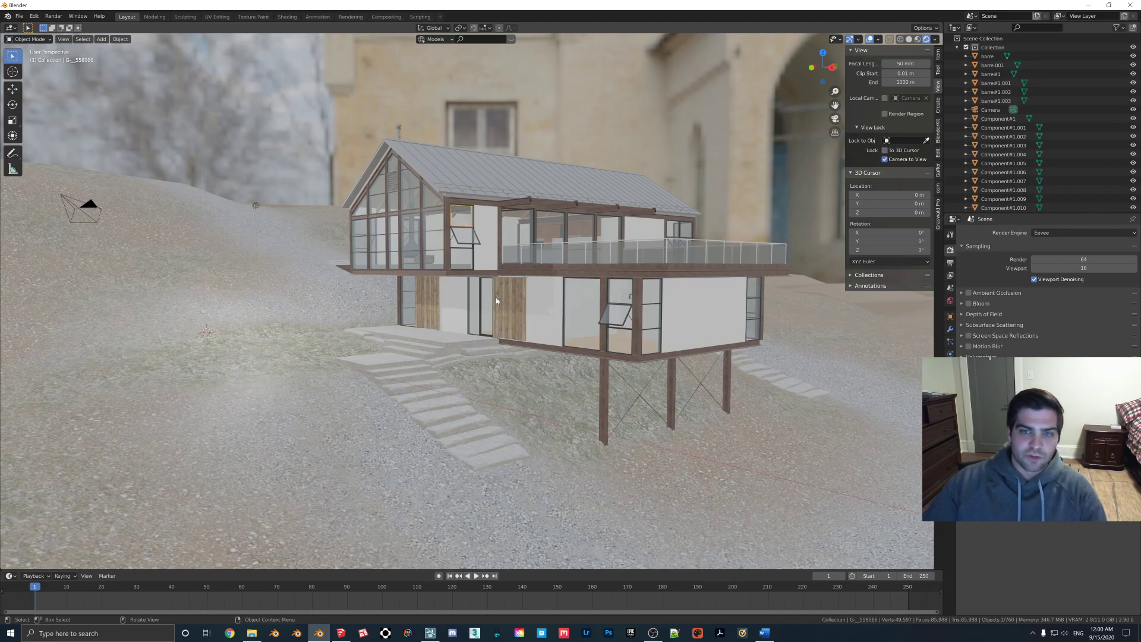
middle_drag(482, 305, 490, 311)
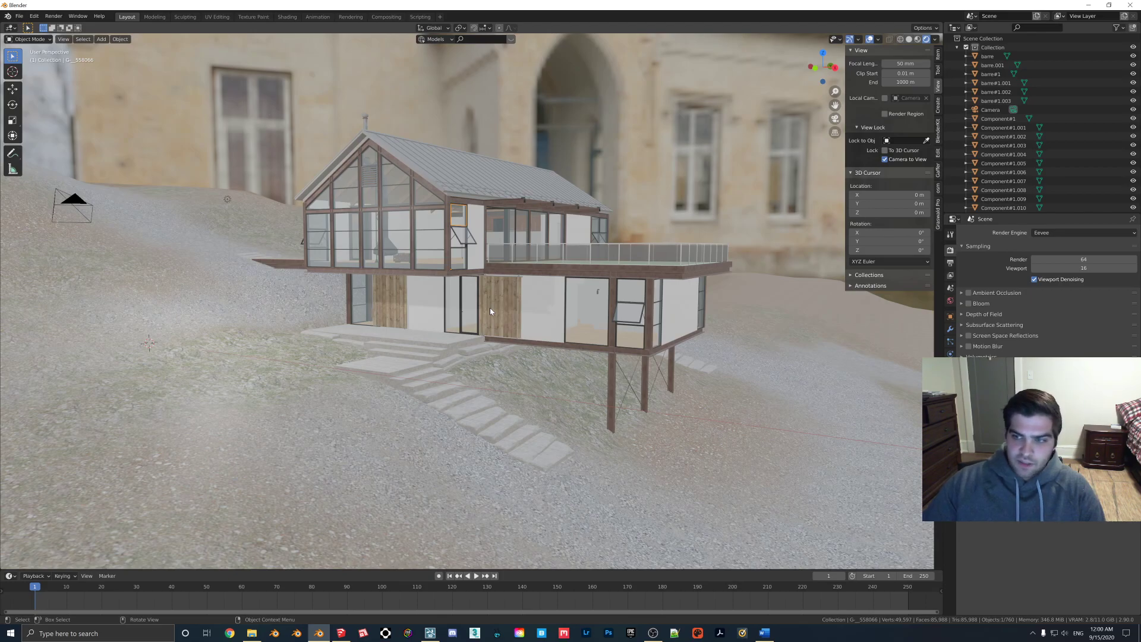
middle_drag(490, 308, 536, 296)
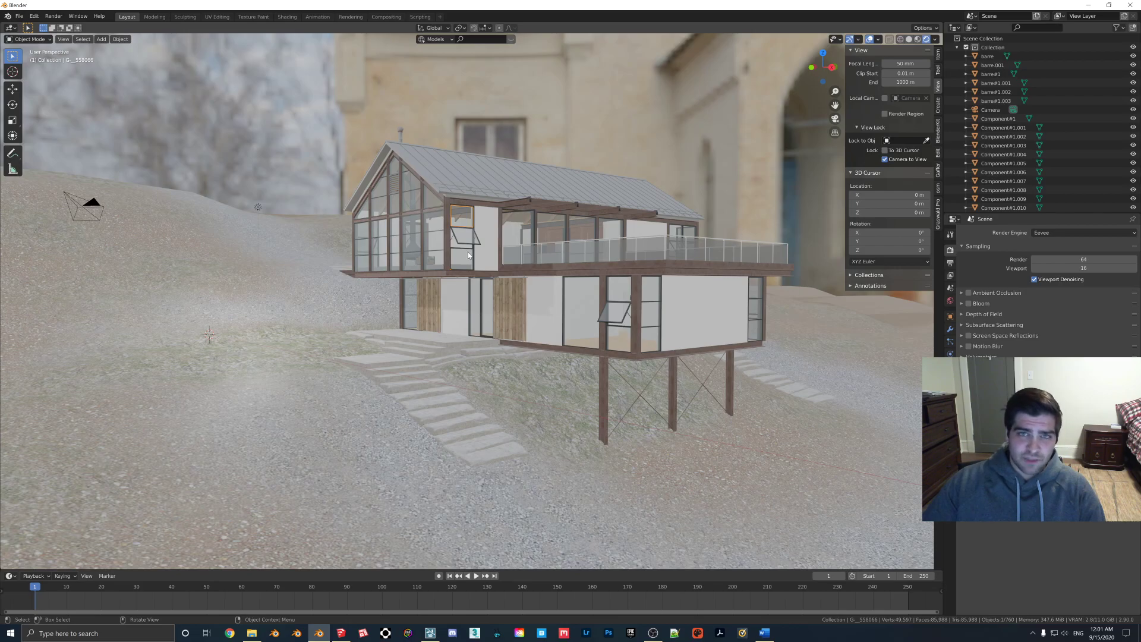
mouse_move(522, 311)
middle_down()
mouse_move(548, 308)
mouse_move(528, 310)
middle_up()
scroll(530, 311, up, 2)
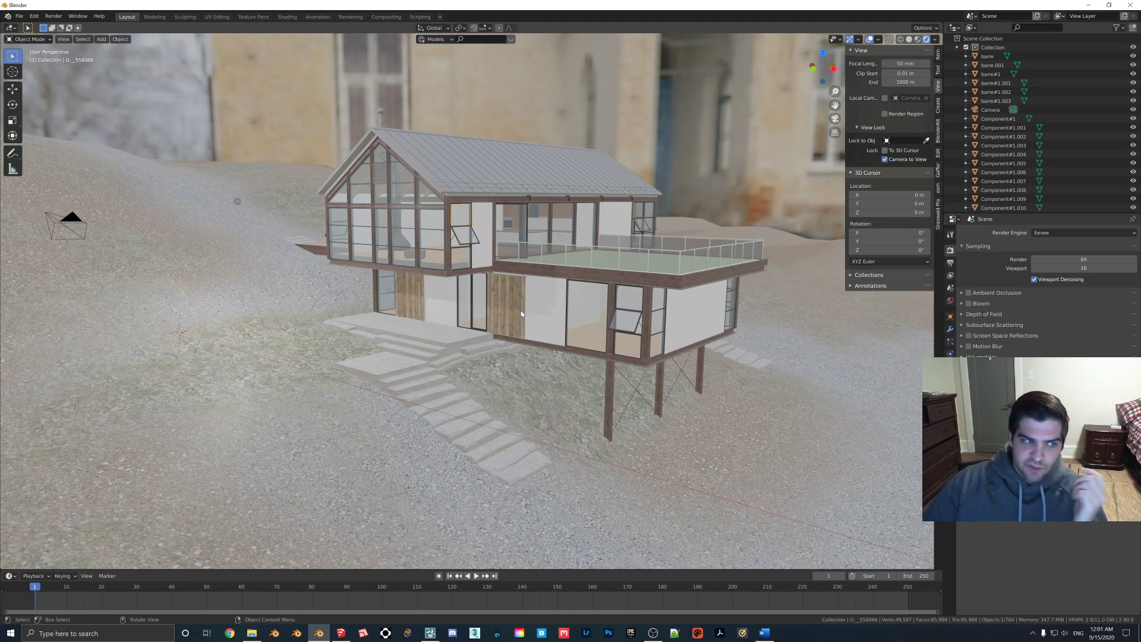
mouse_move(521, 310)
middle_down()
mouse_move(494, 313)
mouse_move(523, 306)
mouse_move(517, 300)
middle_up()
scroll(524, 309, down, 2)
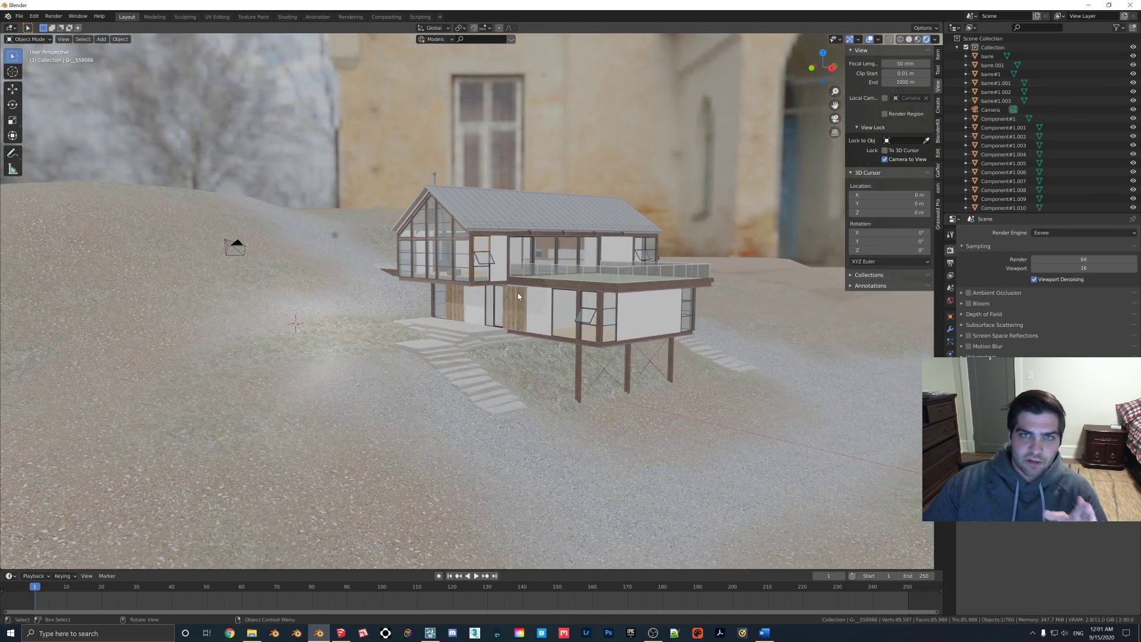
scroll(521, 288, up, 3)
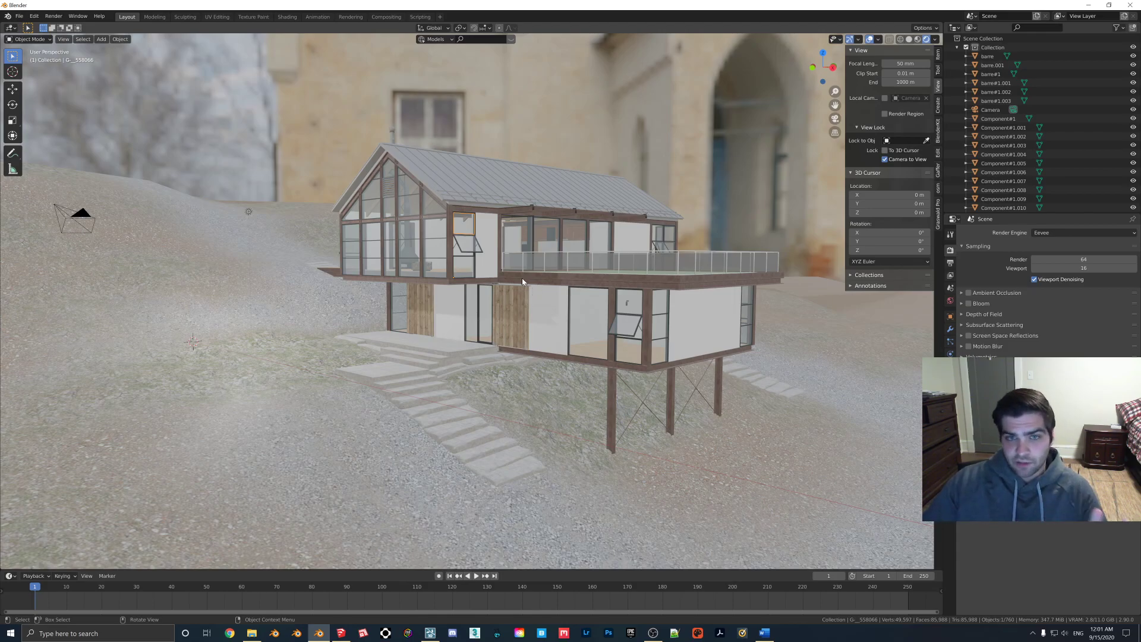
mouse_move(526, 284)
middle_down()
mouse_move(506, 286)
mouse_move(530, 286)
middle_up()
scroll(523, 287, down, 3)
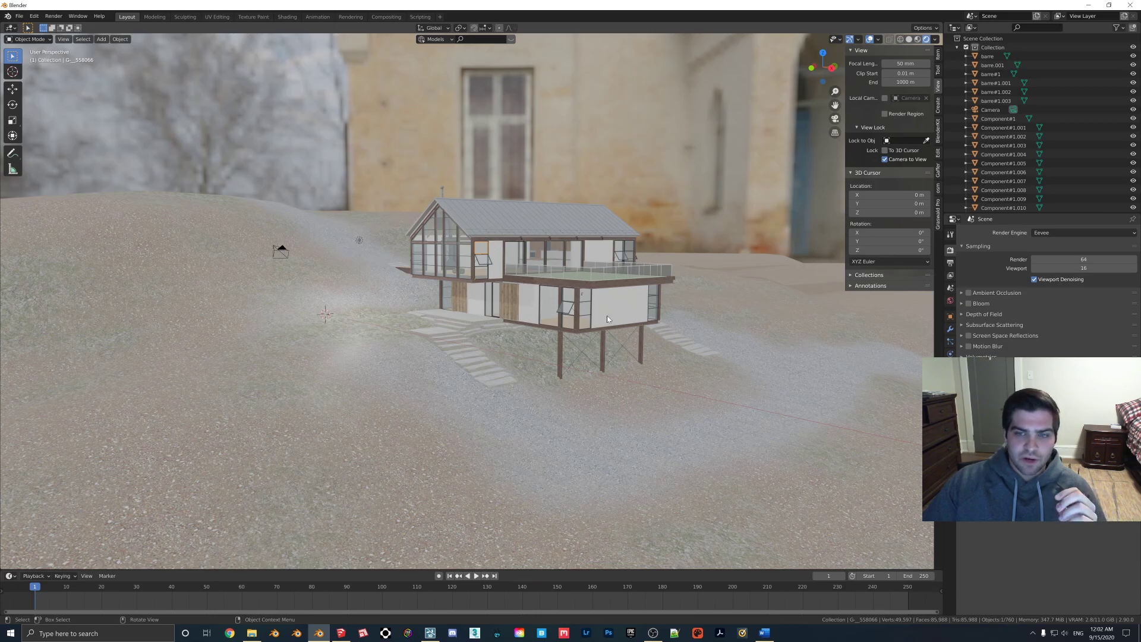
scroll(607, 315, up, 3)
middle_drag(583, 297, 596, 296)
scroll(564, 297, down, 4)
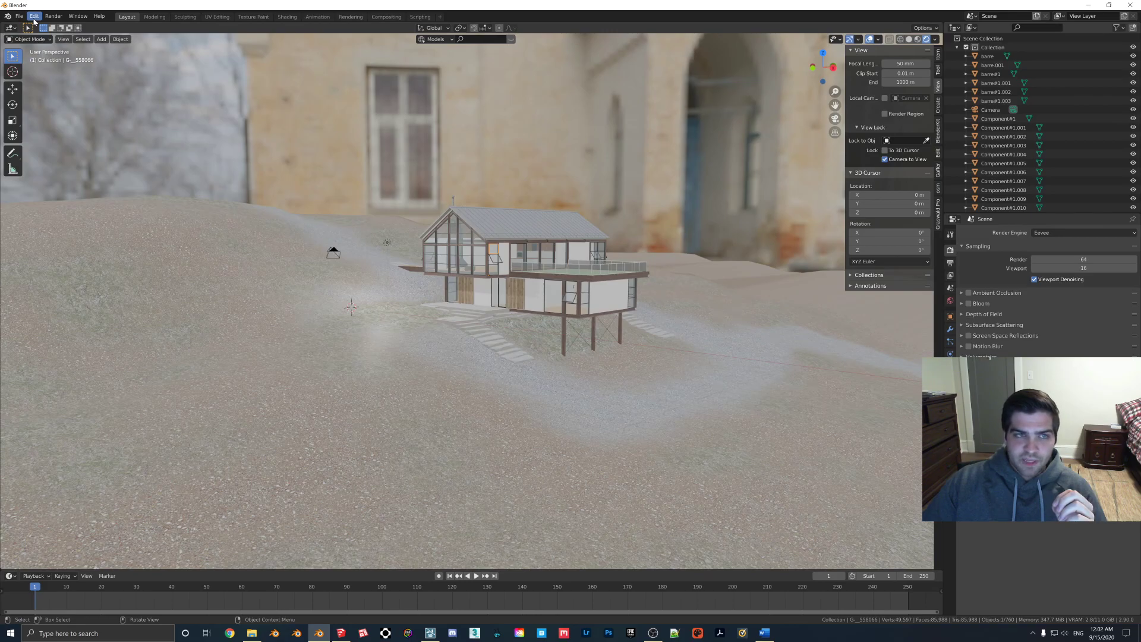
- Restart Blender without saving the house scene, and delete the default cube from the new file
click(1130, 5)
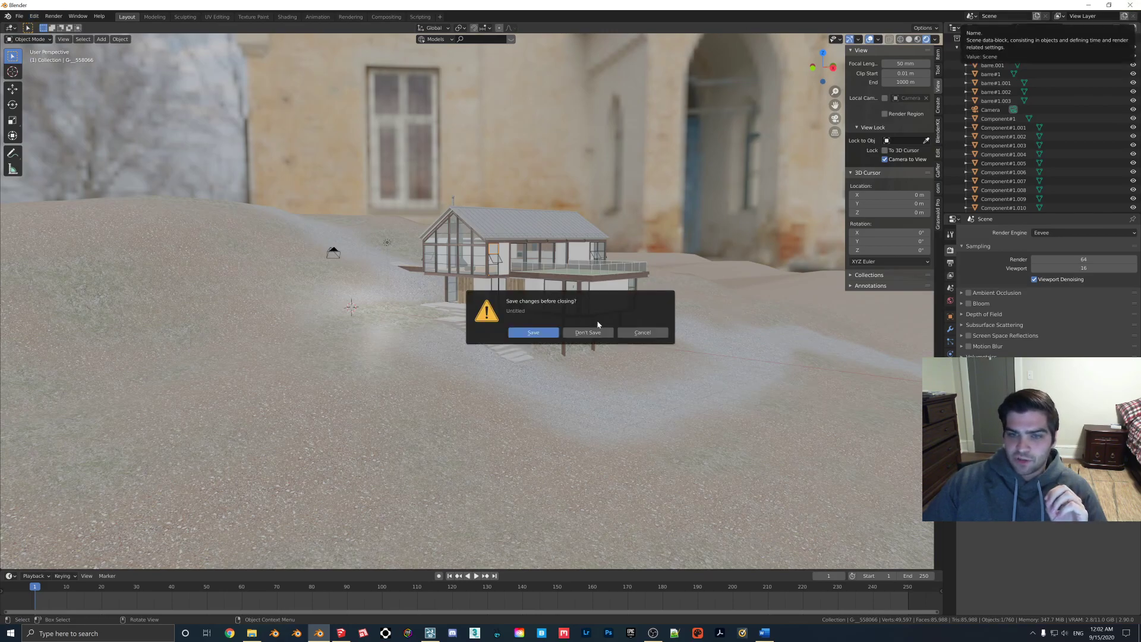
click(593, 331)
click(318, 633)
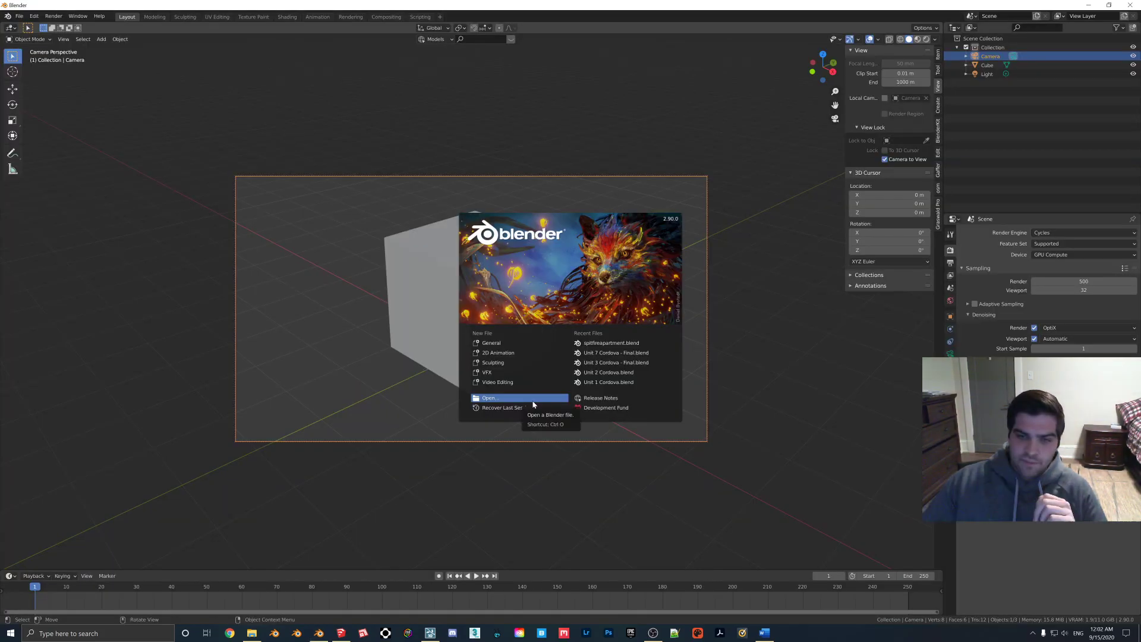
click(507, 344)
key(Delete)
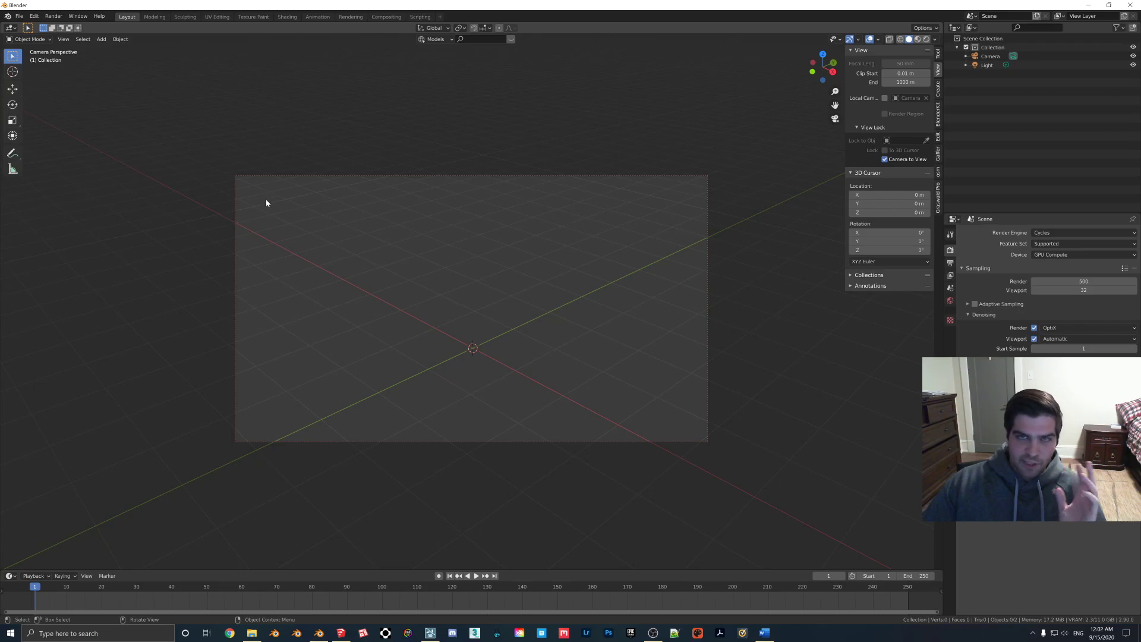
- Install the add-on SketchUp_Importer_v0.21.1_Windows_x64.zip from the Blender Add-ons folder on the desktop
click(35, 17)
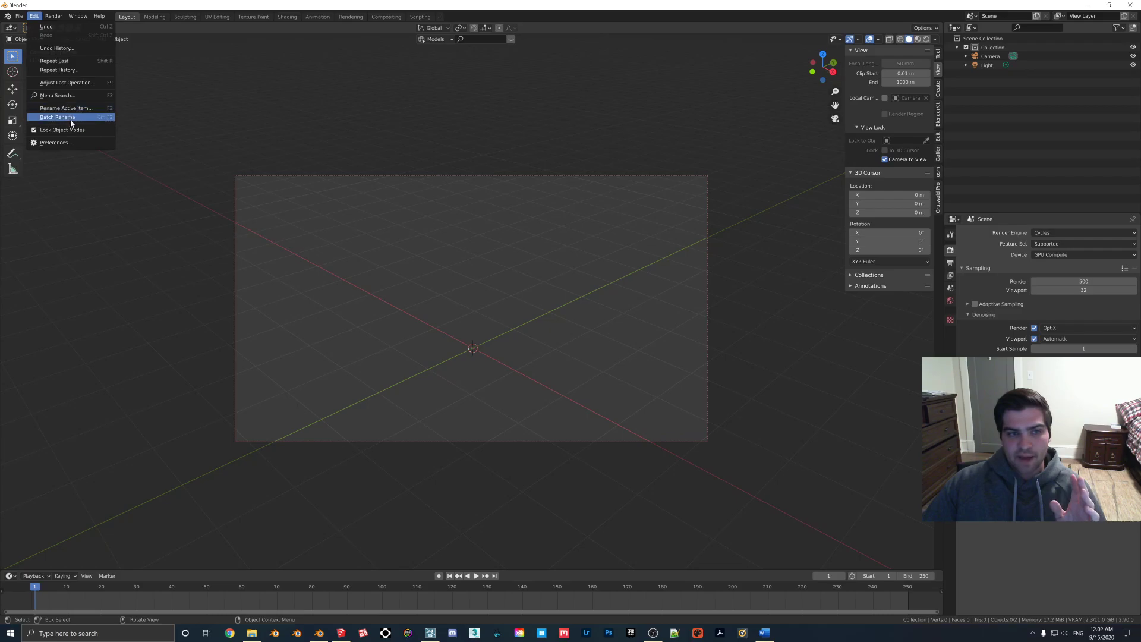
click(63, 142)
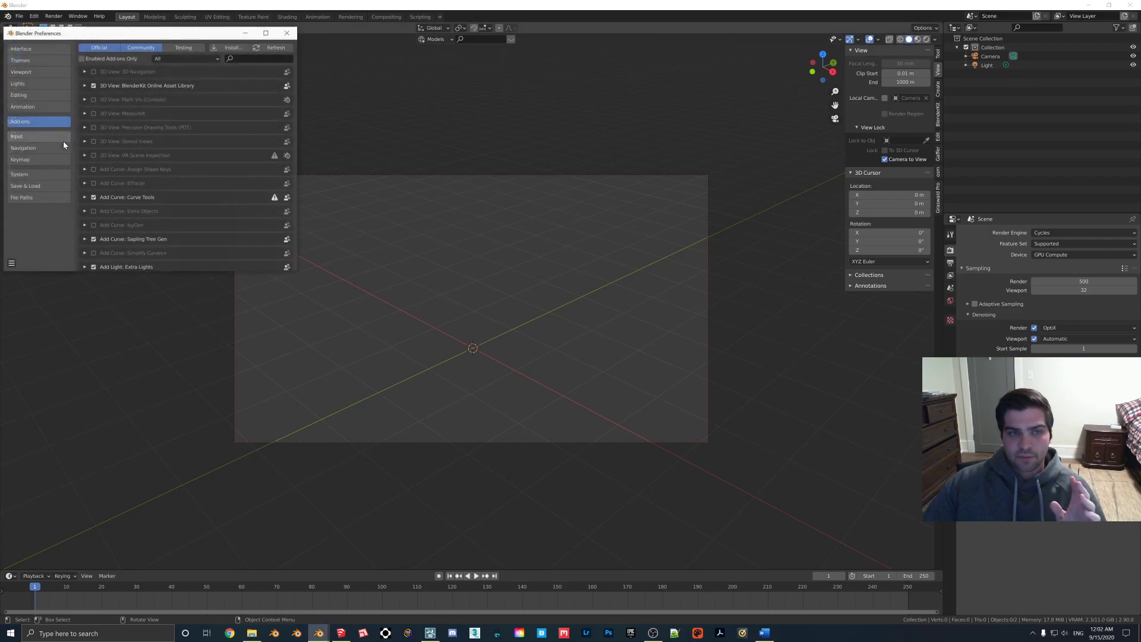
click(229, 47)
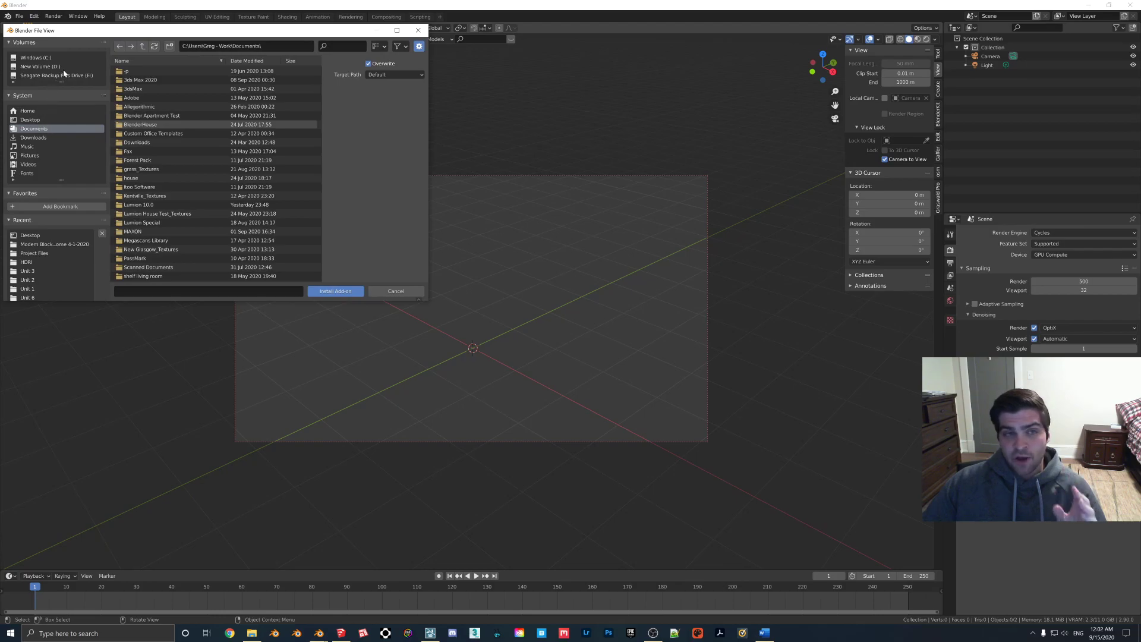
click(45, 140)
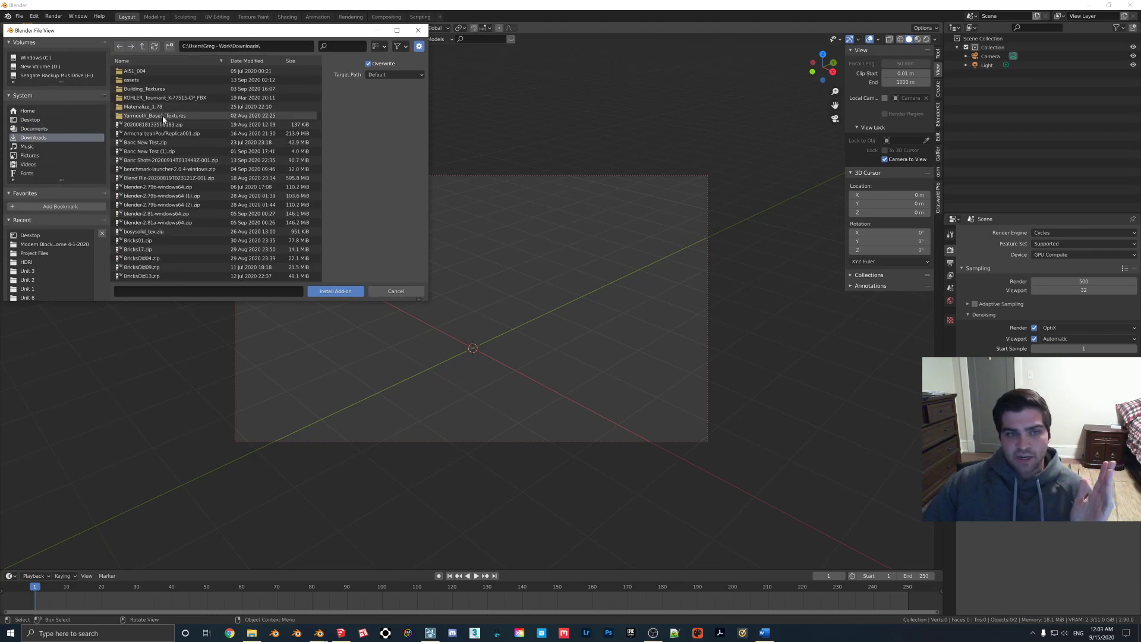
scroll(194, 145, down, 10)
scroll(191, 146, down, 10)
scroll(191, 153, down, 10)
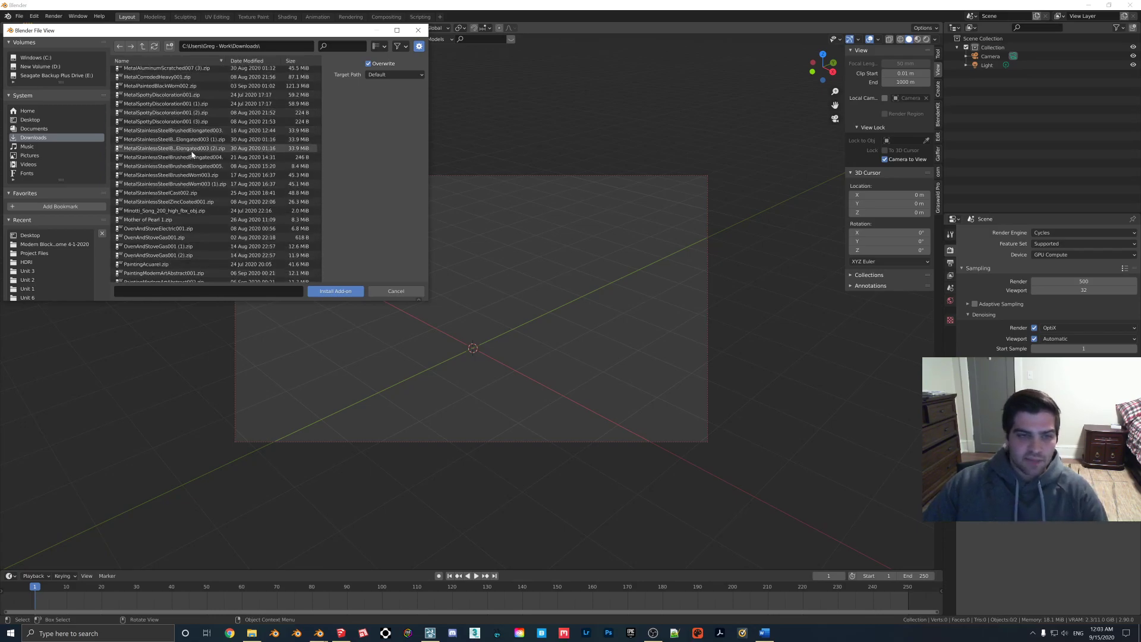
scroll(191, 148, up, 6)
click(30, 119)
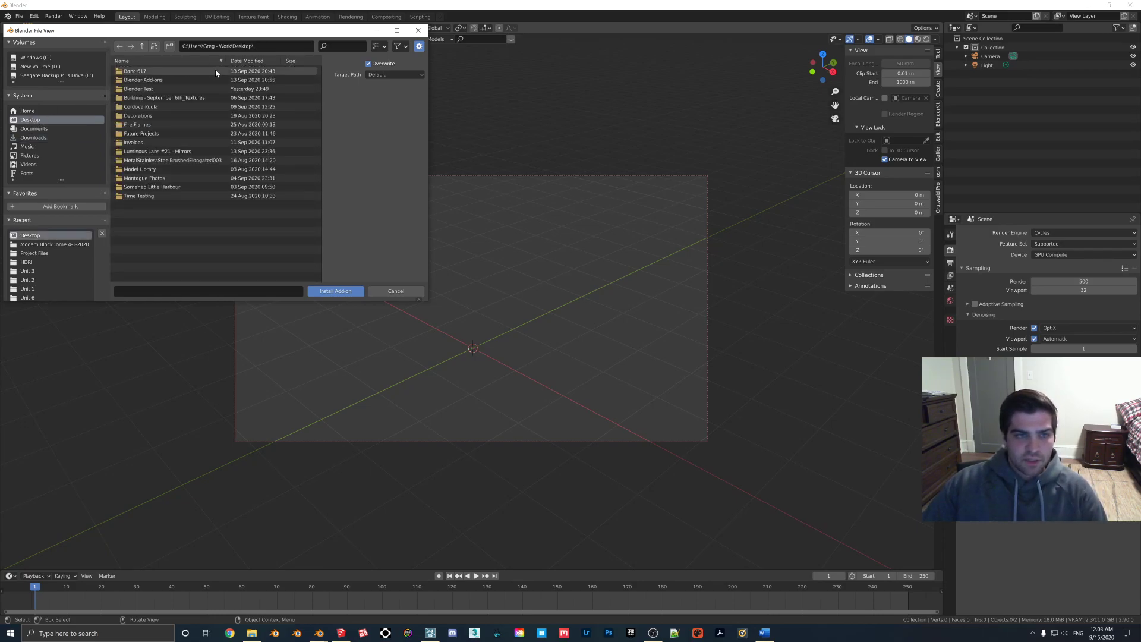
click(154, 79)
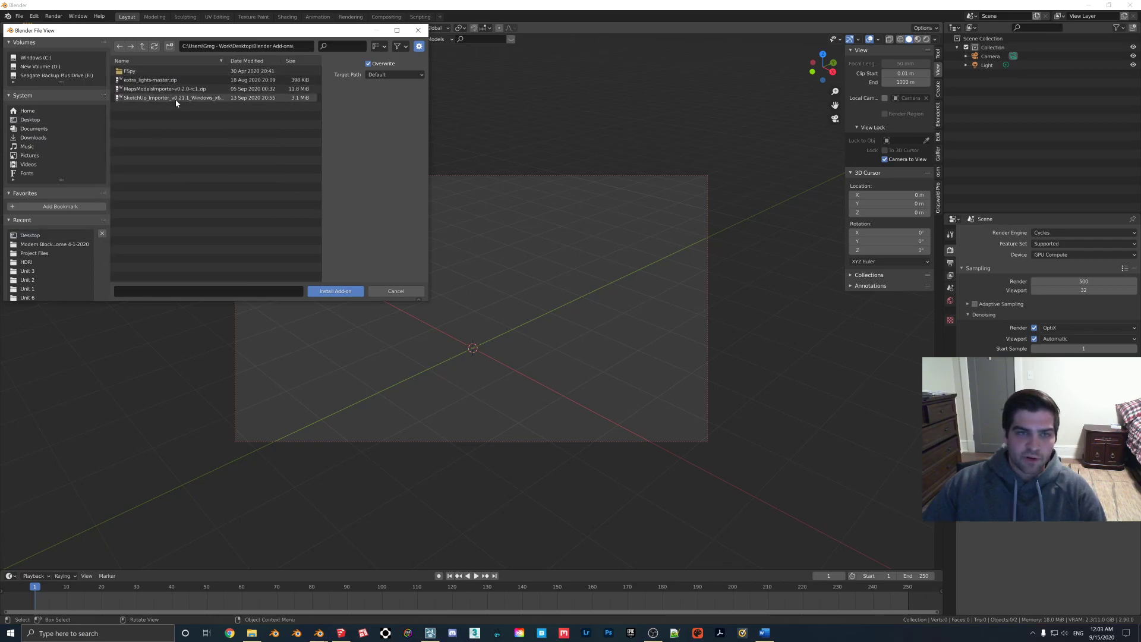
click(219, 99)
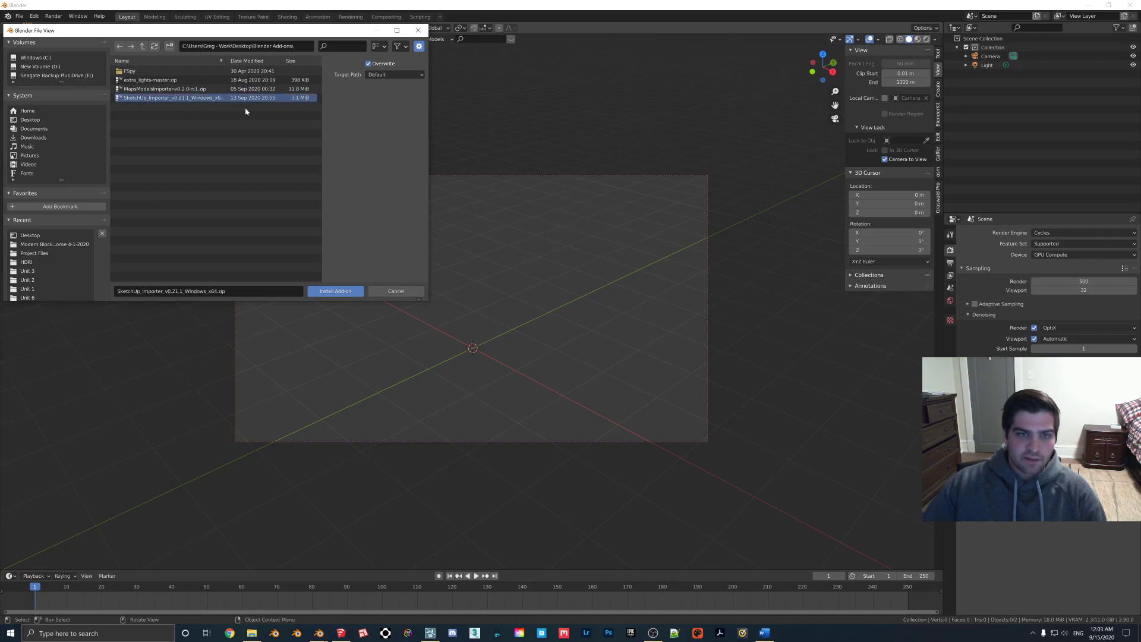
click(335, 291)
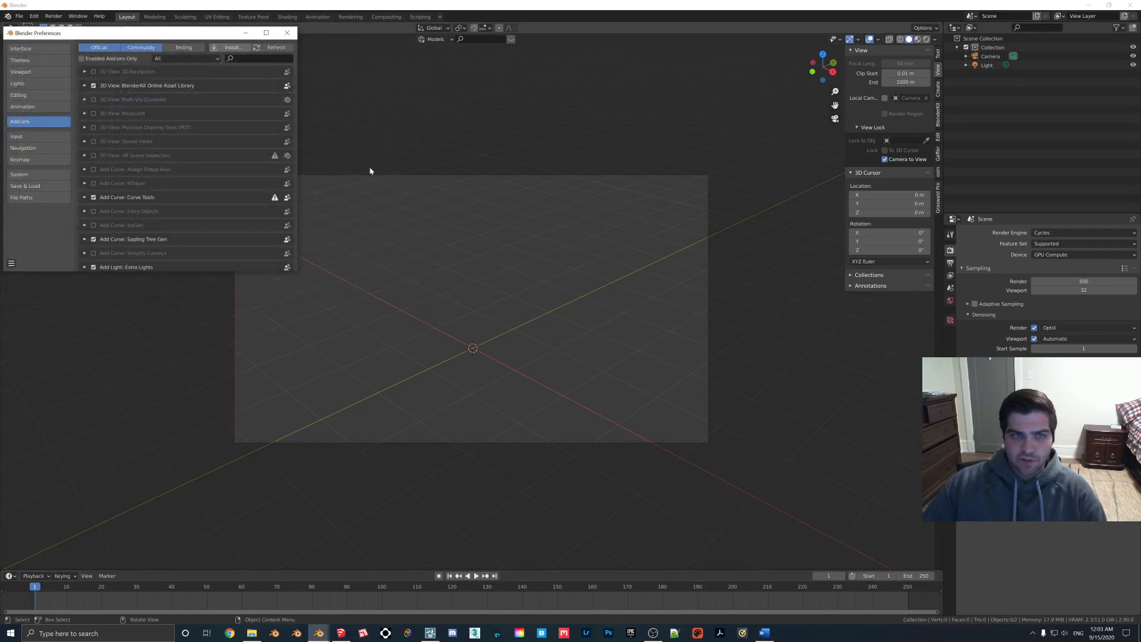
- Search the add-ons for "import", and narrow the search to "sketc" to find the SketchUp Importer
click(290, 59)
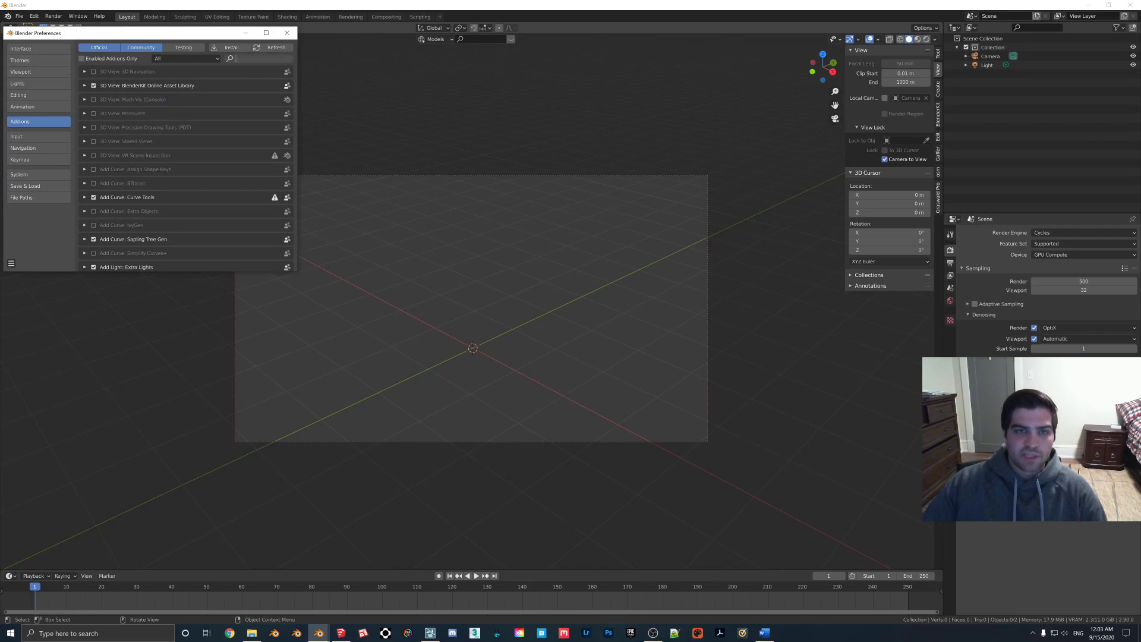
text(import)
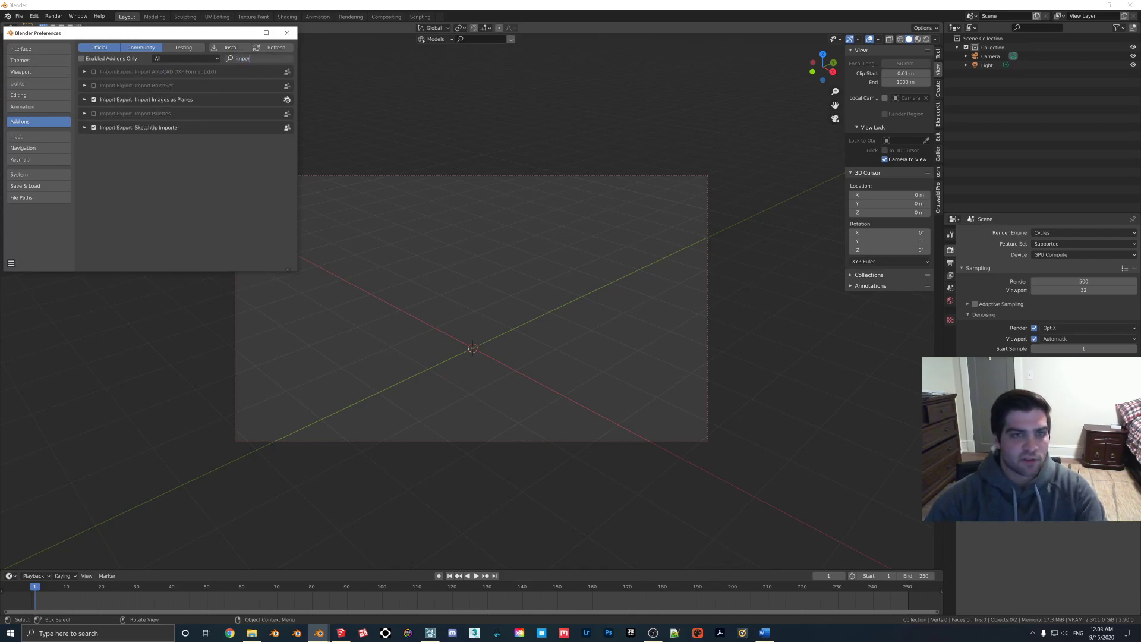
key(BackSpace)
key(BackSpace)
key(BackSpace)
key(BackSpace)
key(BackSpace)
text(sketc)
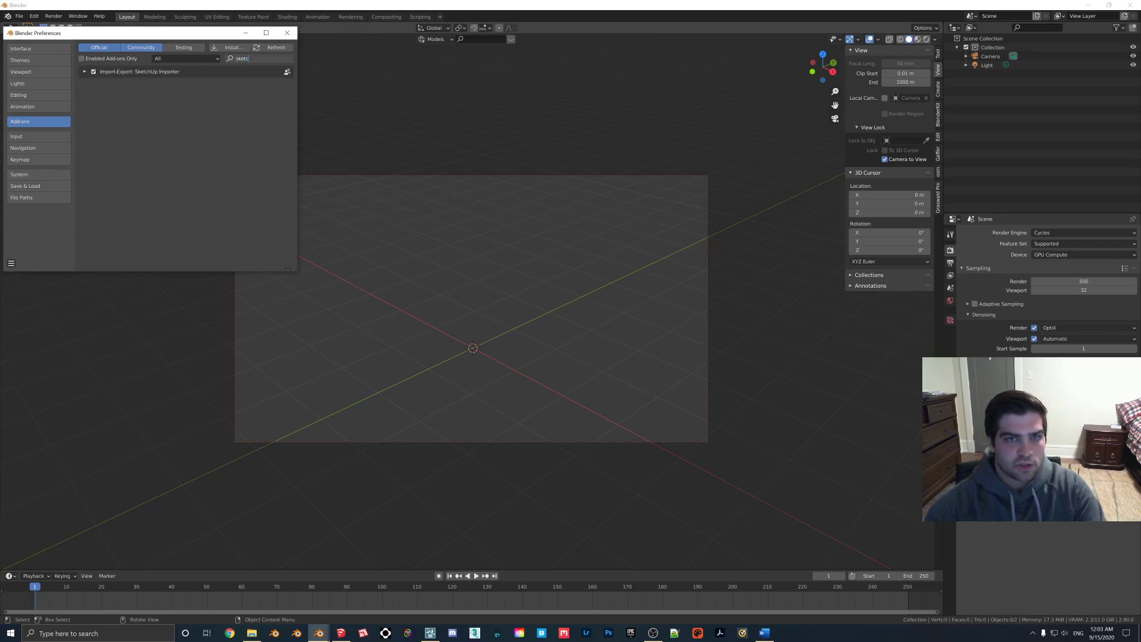
- Switch the SketchUp Importer add-on off and on again, view its details and import preferences, and close the preferences
click(93, 72)
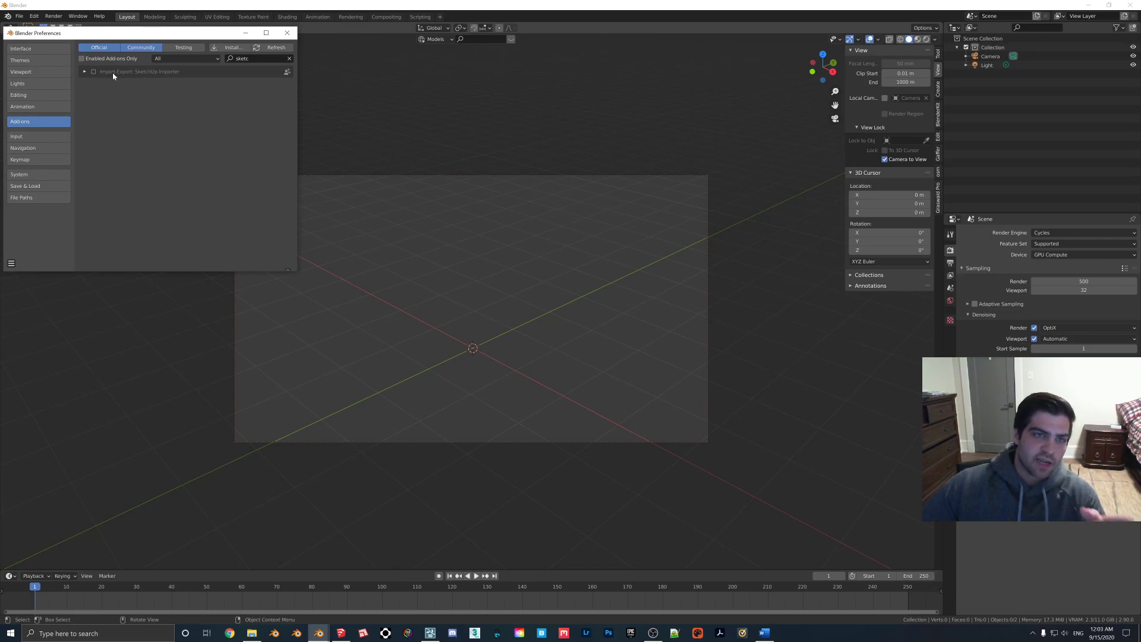
click(94, 72)
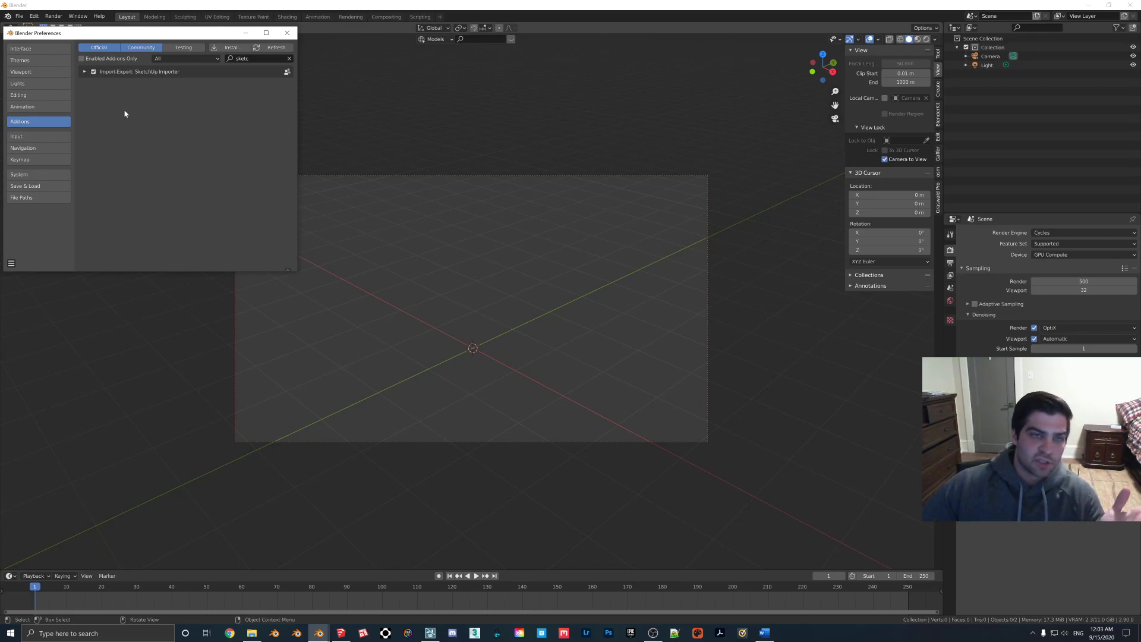
click(85, 72)
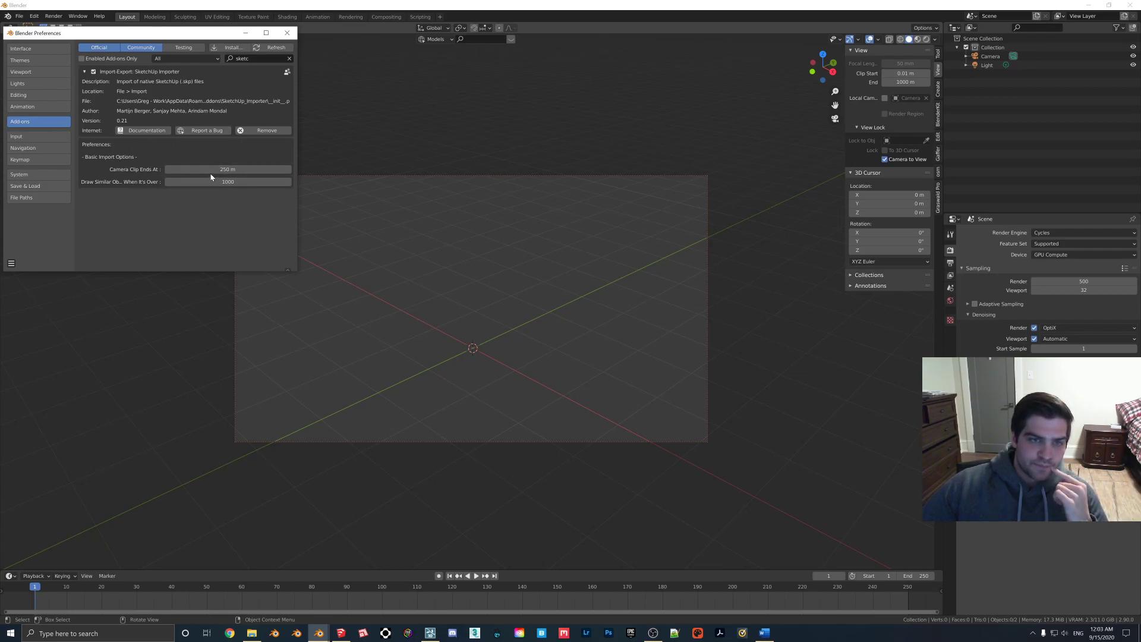
click(289, 34)
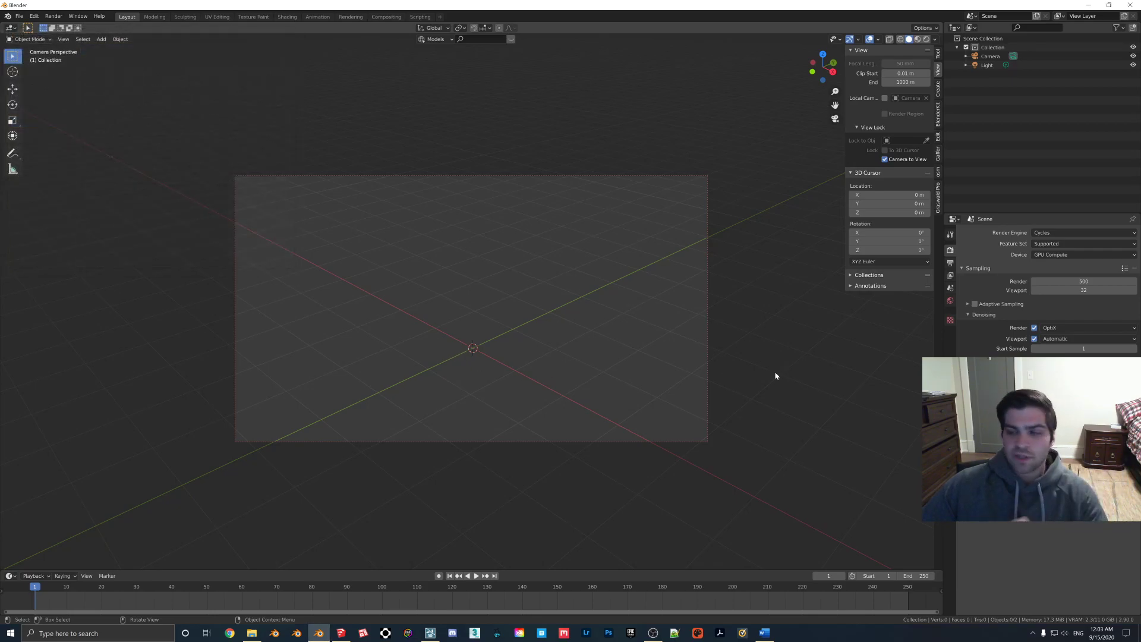